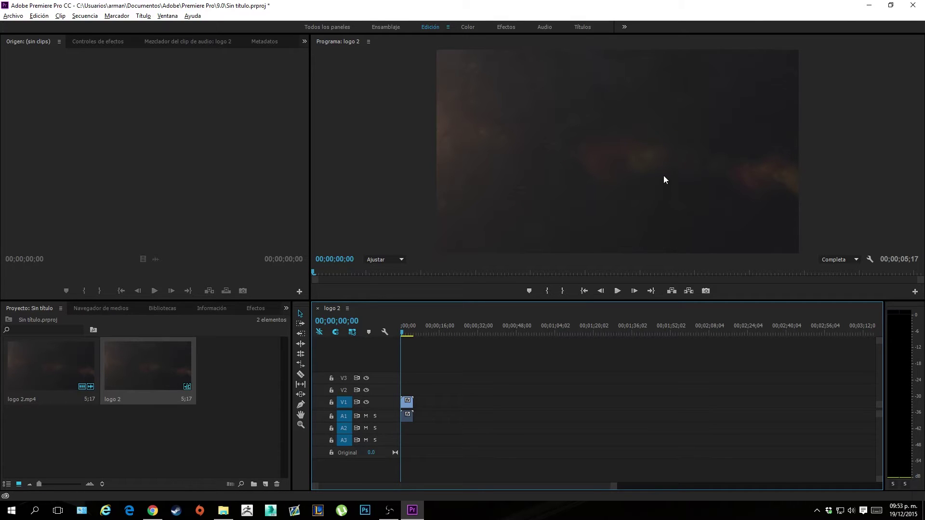
# Step: In Memory preferences, set RAM reserved for other applications to 1.5 GB
pyautogui.click(48, 19)
pyautogui.moveTo(101, 274)
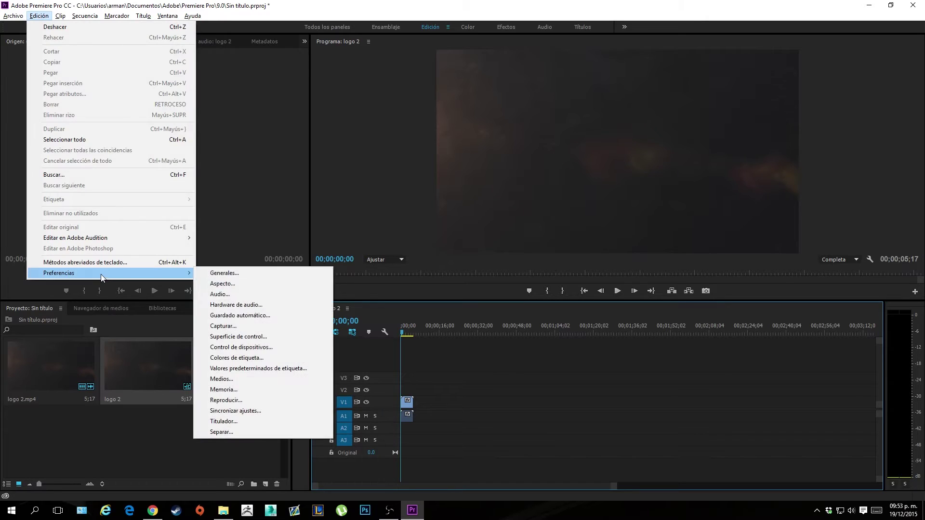
pyautogui.click(226, 389)
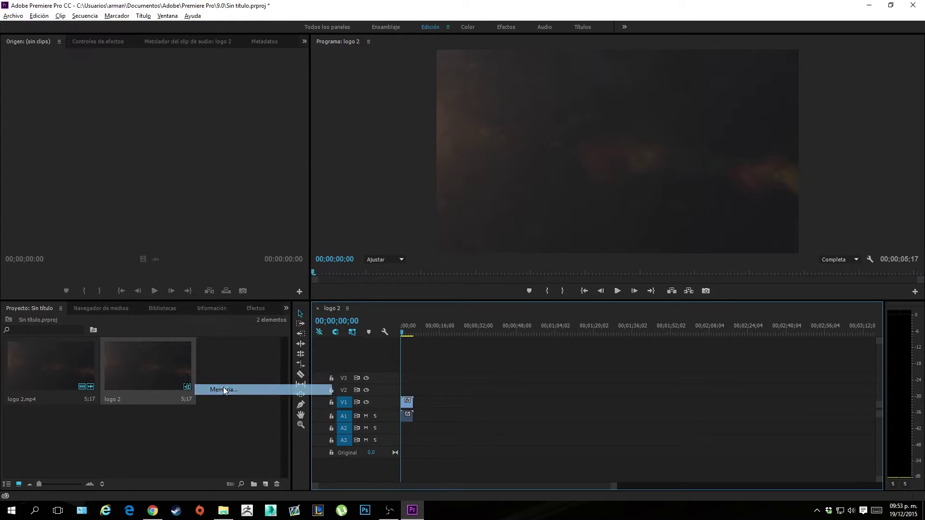
pyautogui.moveTo(435, 86); pyautogui.dragTo(518, 79)
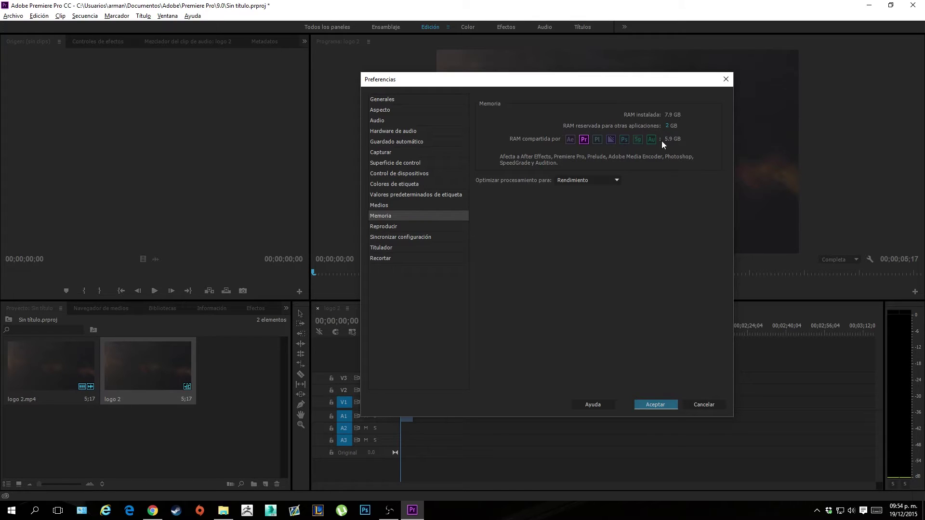
pyautogui.click(669, 125)
pyautogui.press('Return')
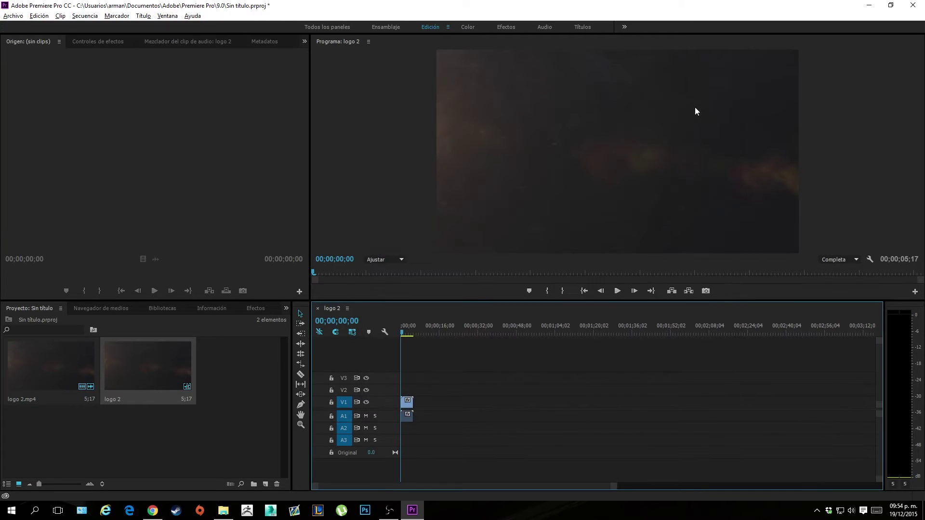
# Step: Reopen Memory preferences, confirm 1.5 GB is reserved for other applications, and accept
pyautogui.click(115, 15)
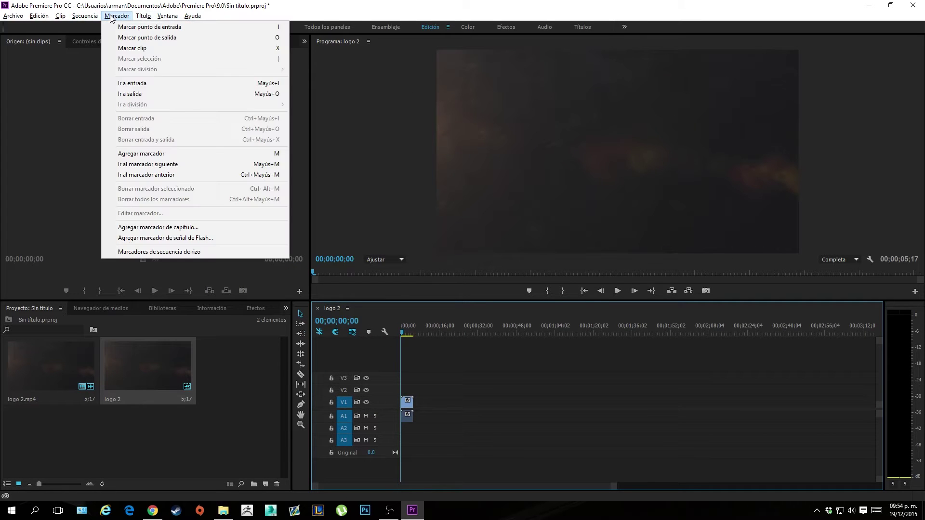
pyautogui.moveTo(93, 18)
pyautogui.moveTo(38, 19)
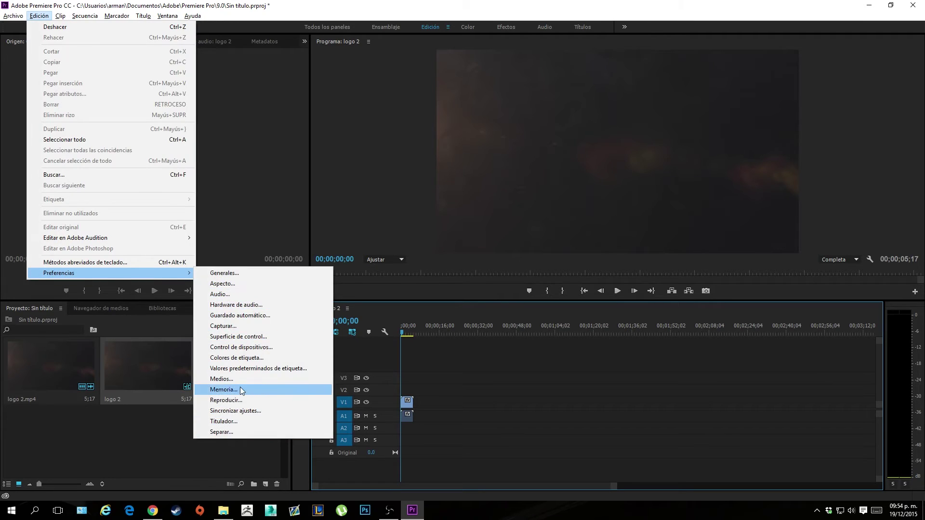
pyautogui.click(679, 180)
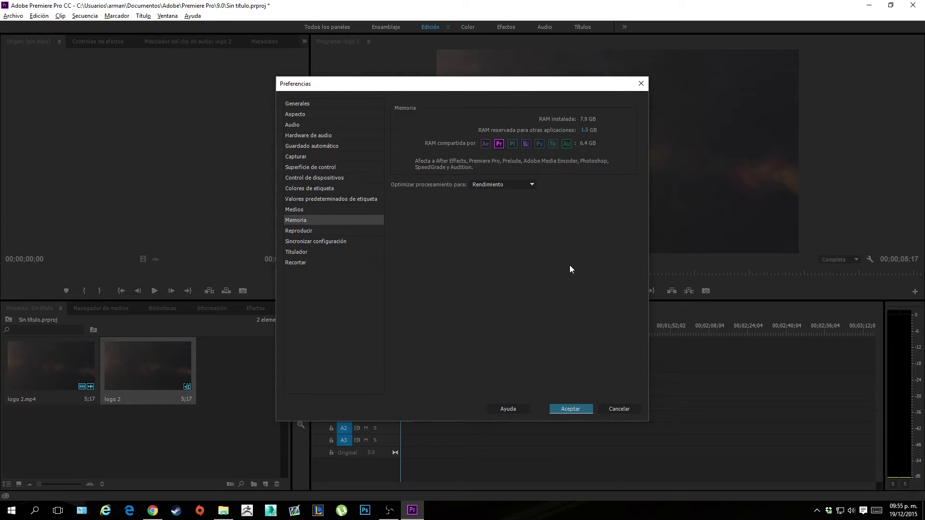
pyautogui.click(570, 408)
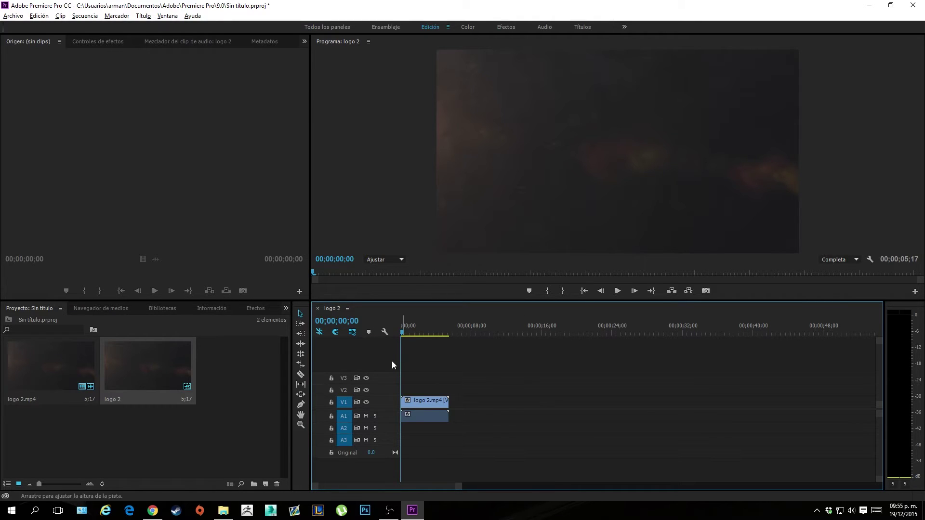
# Step: Move the playhead to 2;24 and apply Chorus/Flanger to the logo 2.mp4 audio on A1
pyautogui.moveTo(413, 336); pyautogui.dragTo(425, 332)
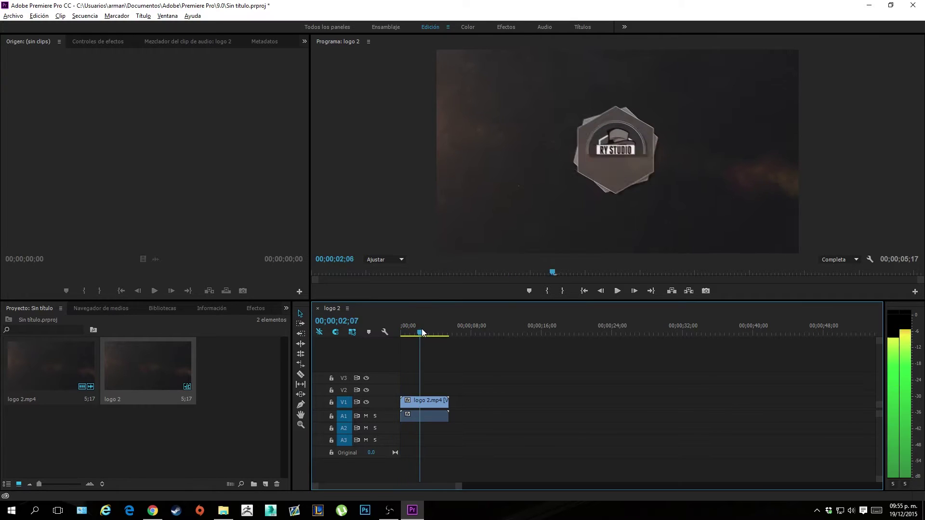
pyautogui.click(255, 309)
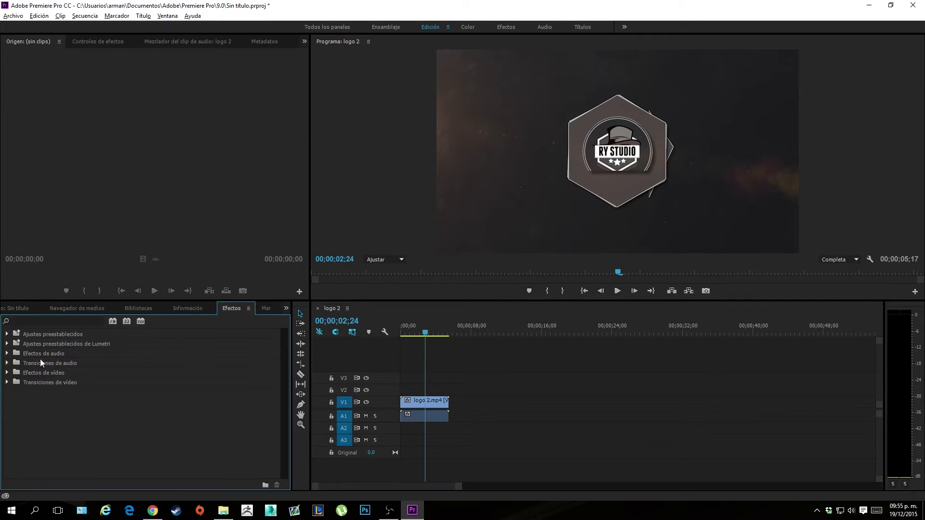
pyautogui.click(7, 354)
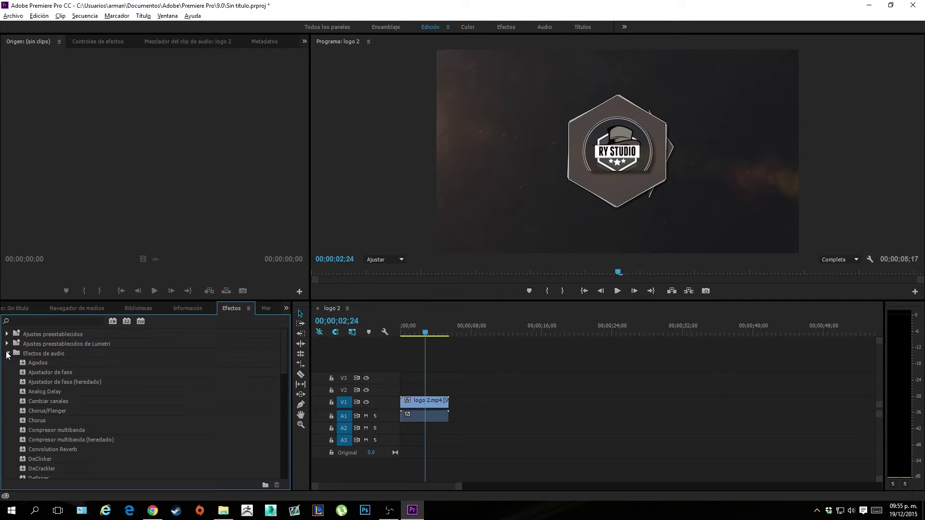
pyautogui.moveTo(54, 393); pyautogui.dragTo(411, 415)
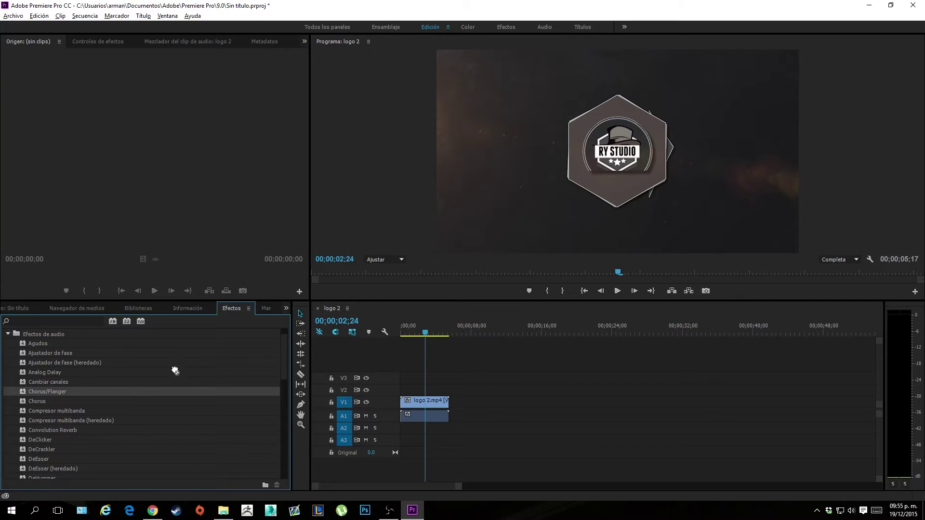
pyautogui.click(480, 401)
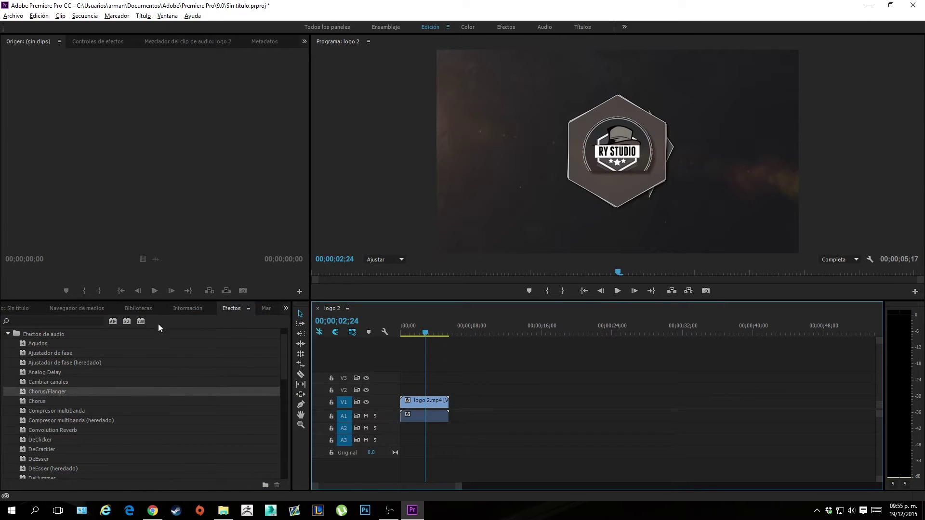
pyautogui.click(28, 309)
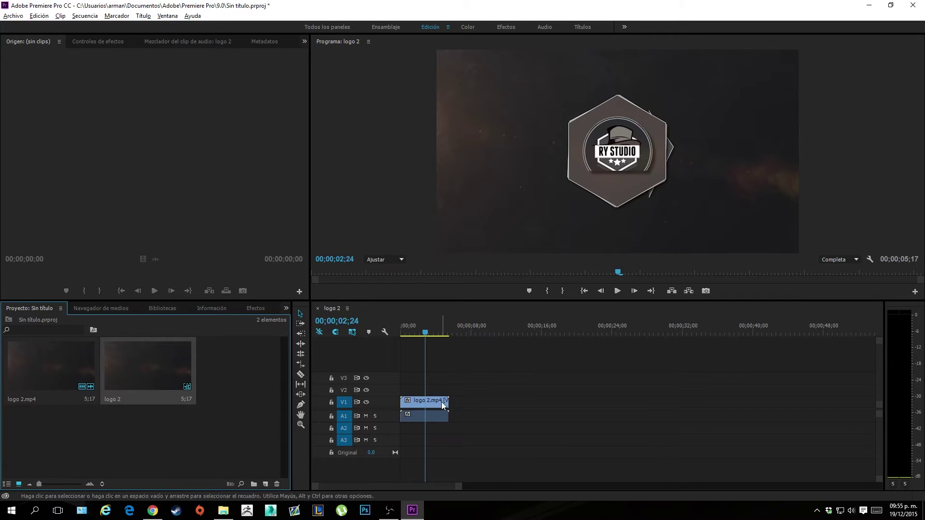
pyautogui.click(421, 415)
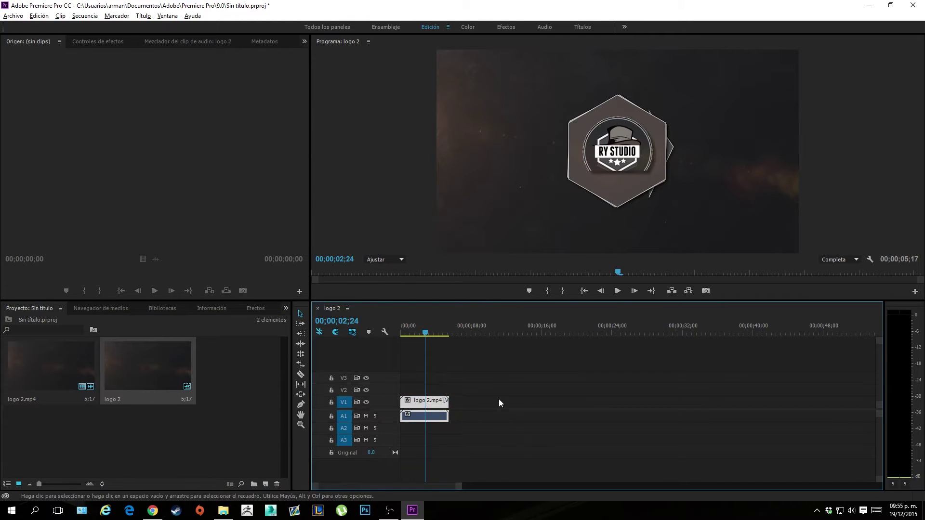
# Step: Send the logo 2.mp4 clip's audio to Audition with Editar clip en Adobe Audition
pyautogui.rightClick(436, 405)
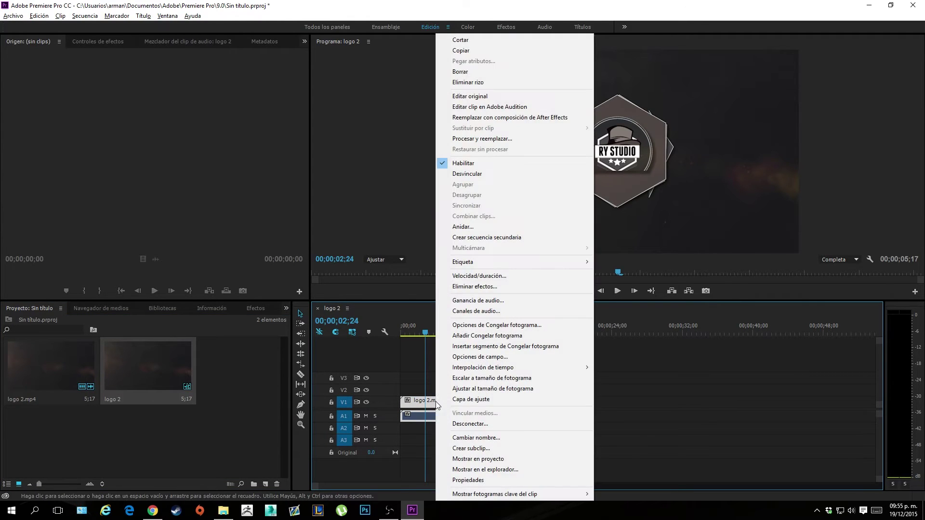
pyautogui.click(503, 107)
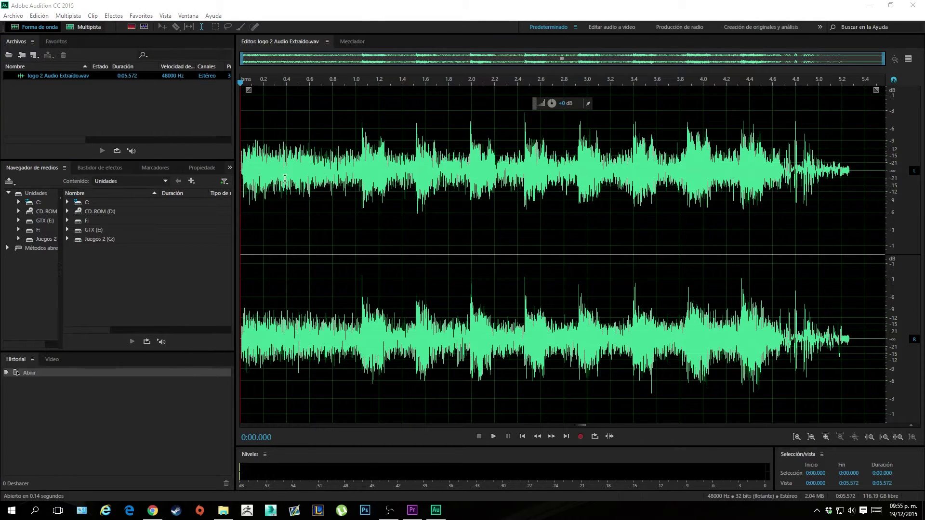
# Step: Select all of logo 2 Audio Extraído.wav and reach Efectos > Amplitud y compresión
pyautogui.click(741, 155)
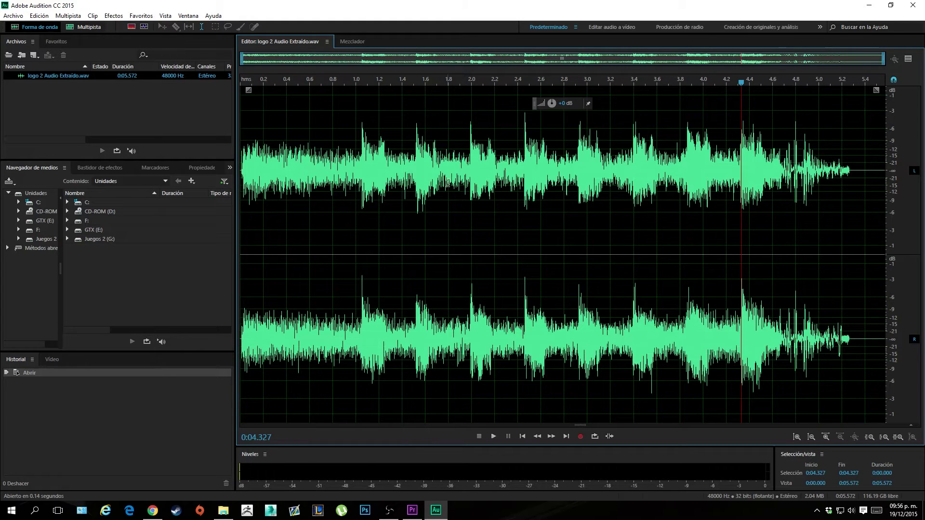
pyautogui.hotkey('ctrl', 'a')
pyautogui.click(114, 15)
pyautogui.moveTo(151, 133)
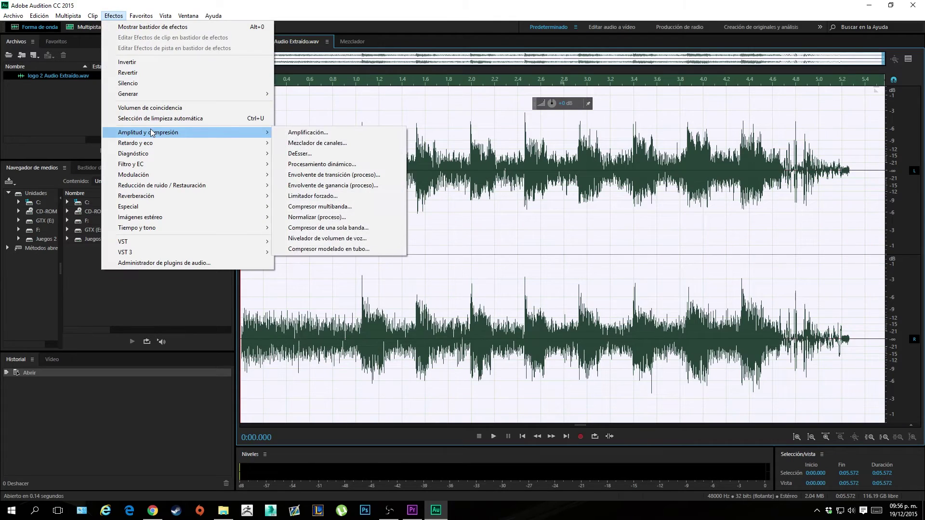
# Step: Apply a mastering Compresor multibanda preset to the whole clip and play the result
pyautogui.click(328, 206)
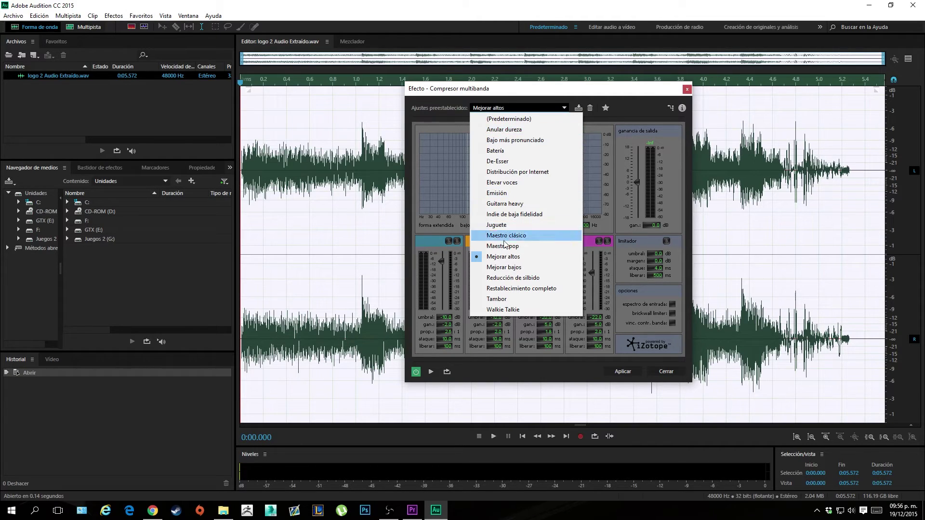
pyautogui.click(616, 371)
pyautogui.click(616, 371)
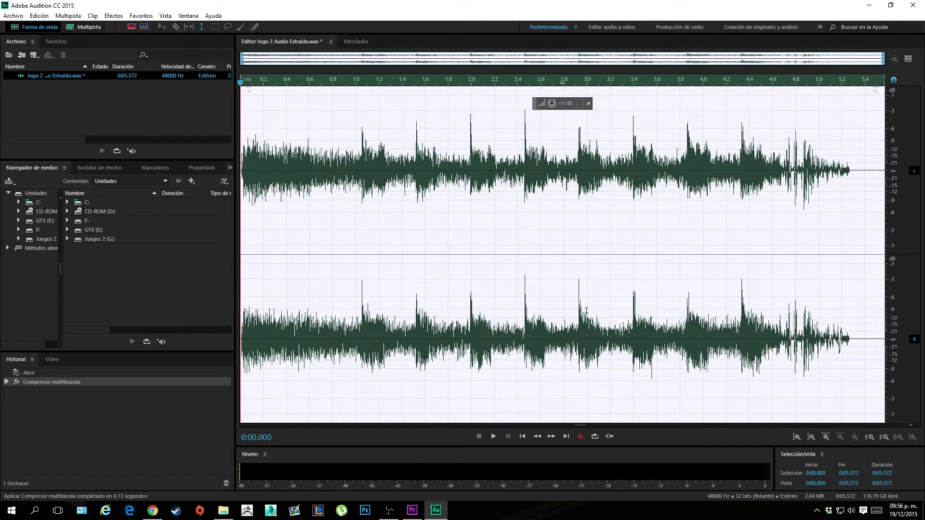
pyautogui.press('space')
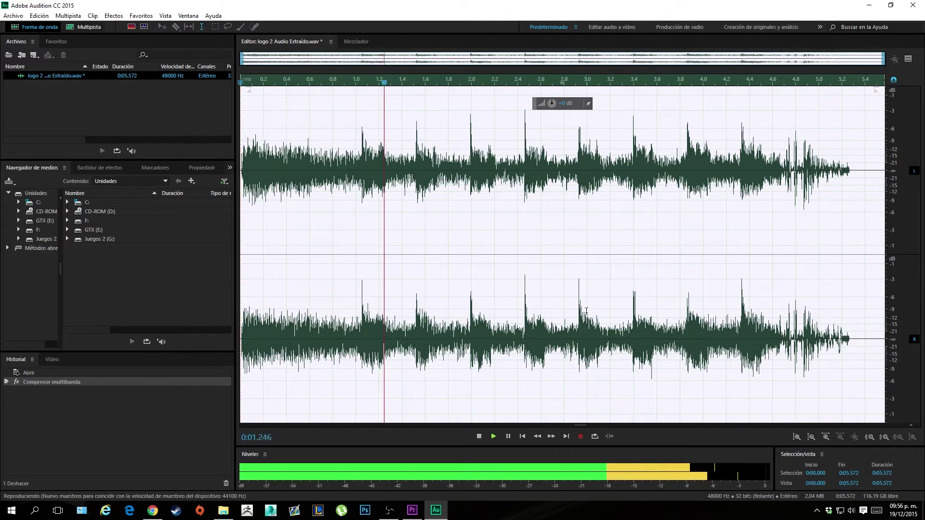
# Step: Stop playback, save logo 2 Audio Extraído.wav, and close Audition to return to Premiere
pyautogui.press('space')
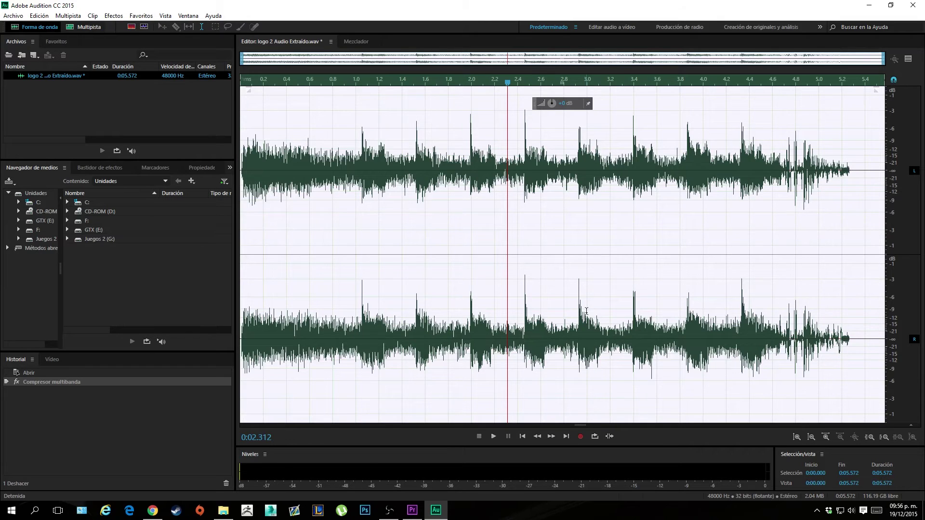
pyautogui.hotkey('ctrl', 's')
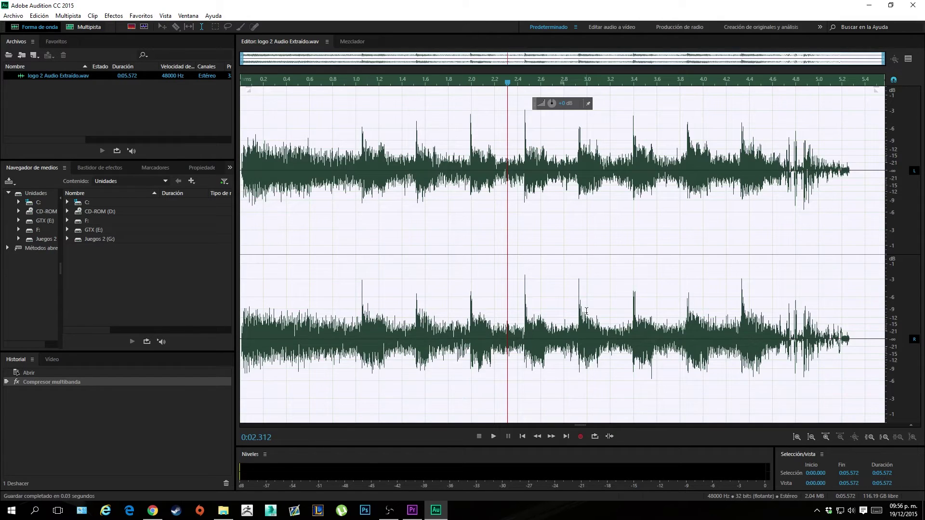
pyautogui.click(13, 15)
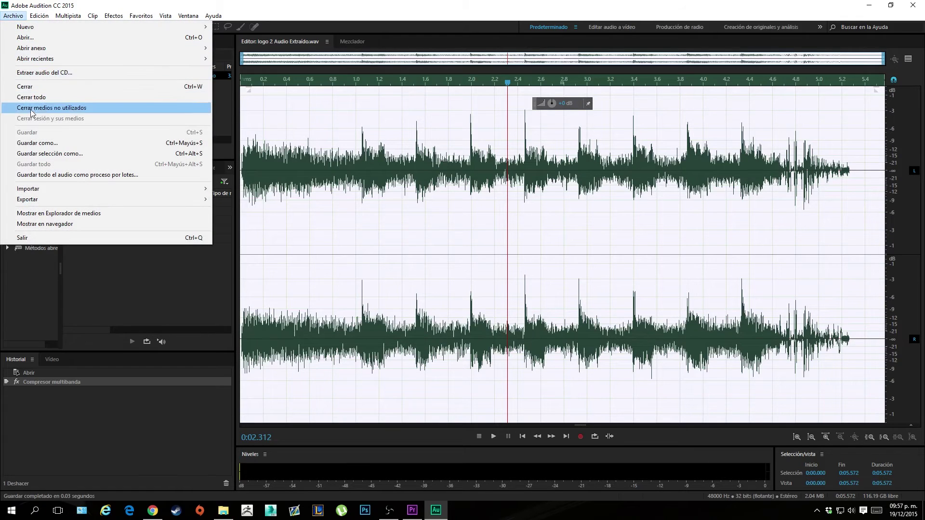
pyautogui.click(339, 164)
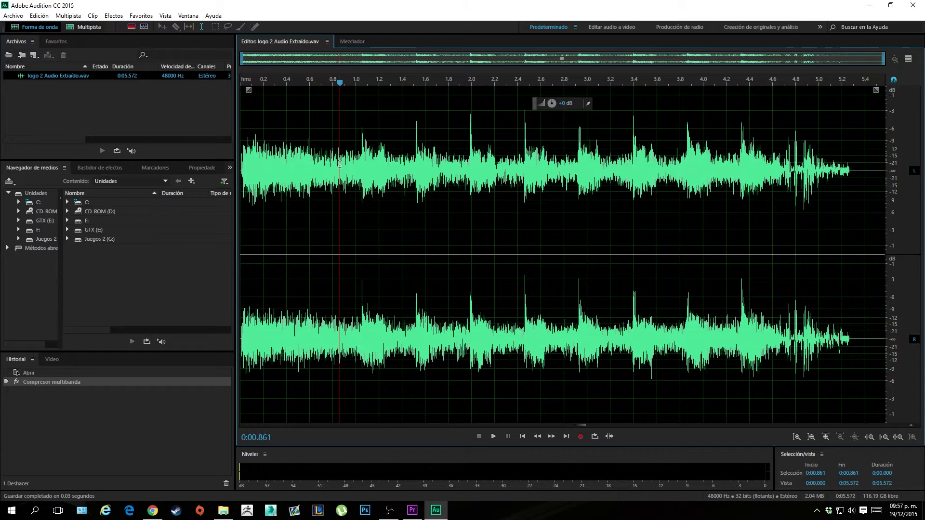
pyautogui.click(913, 5)
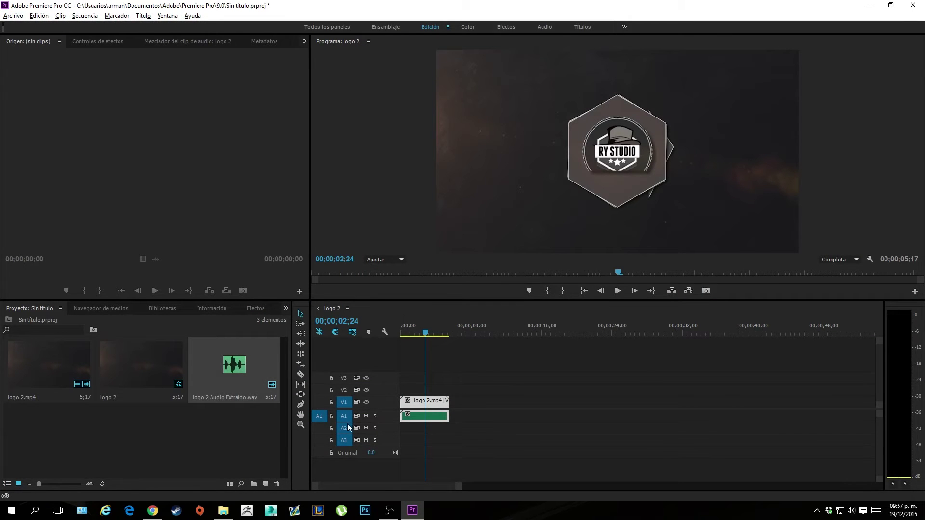
# Step: Enlarge the A1 track to show its waveform and adjust the timeline zoom
pyautogui.moveTo(349, 422); pyautogui.dragTo(351, 430)
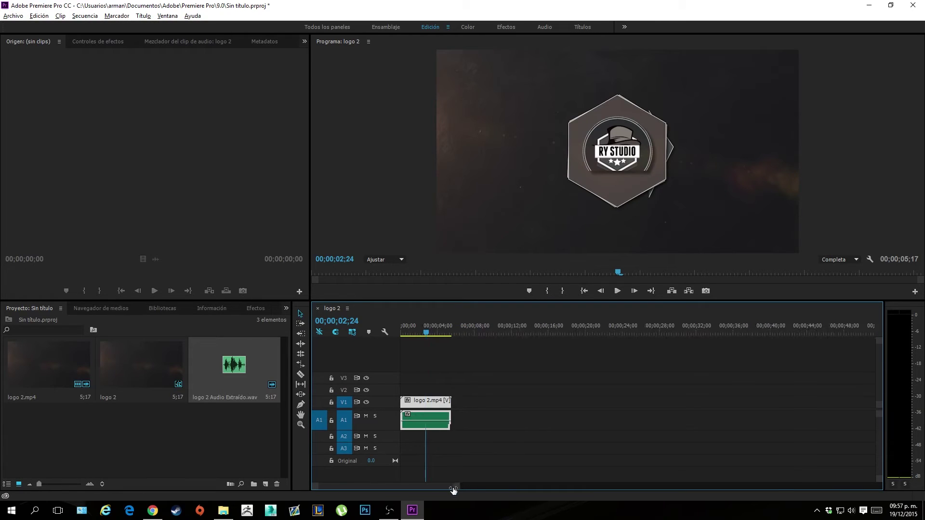
pyautogui.moveTo(460, 486); pyautogui.dragTo(361, 487)
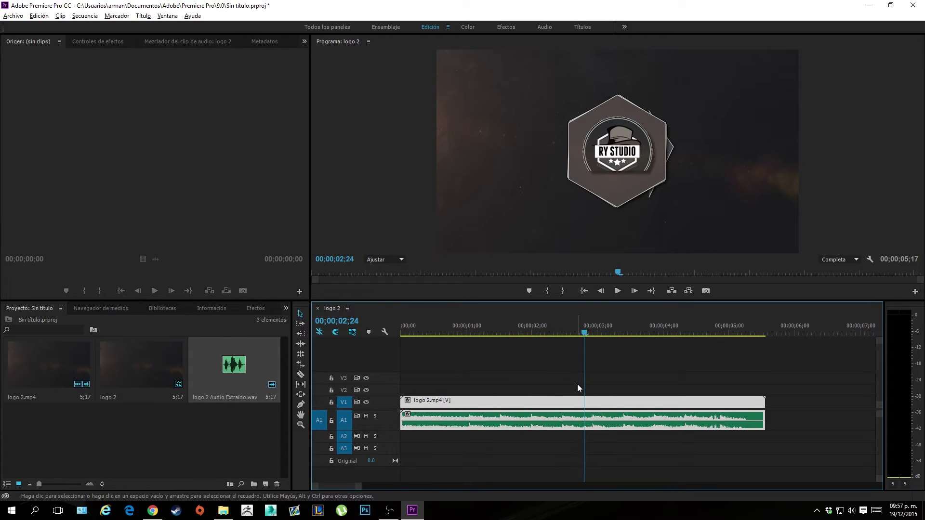
pyautogui.click(481, 435)
pyautogui.click(487, 423)
pyautogui.click(616, 385)
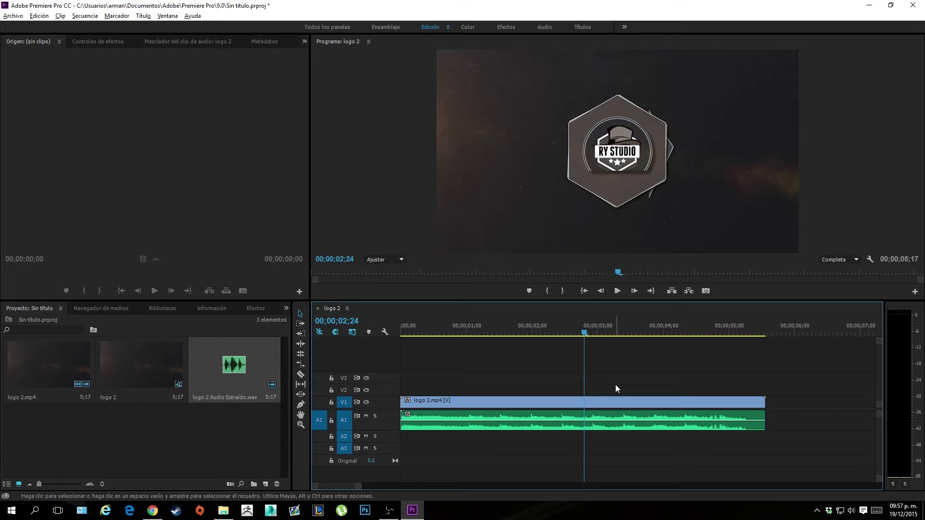
# Step: Play the RY STUDIO logo intro from the start, zoom the timeline out, and open Export Settings
pyautogui.click(451, 339)
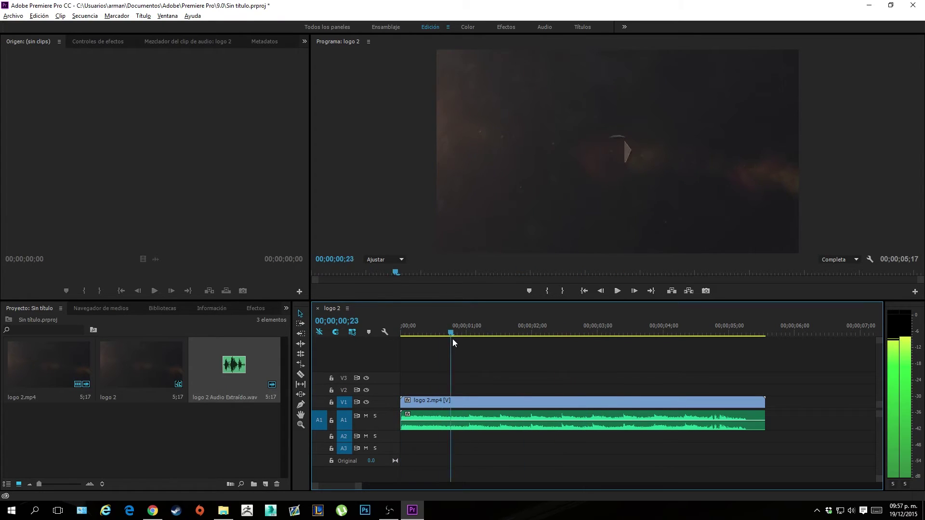
pyautogui.moveTo(452, 339); pyautogui.dragTo(455, 340)
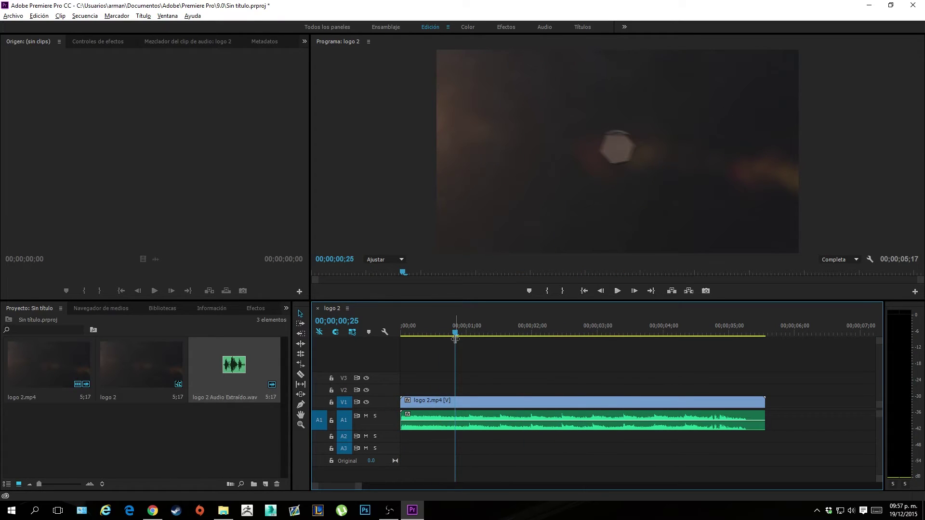
pyautogui.press('space')
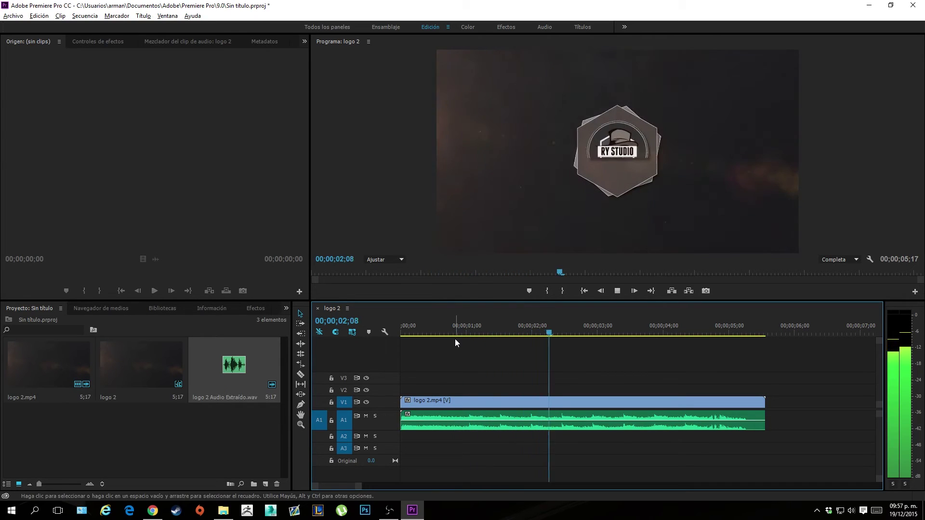
pyautogui.moveTo(362, 485); pyautogui.dragTo(473, 475)
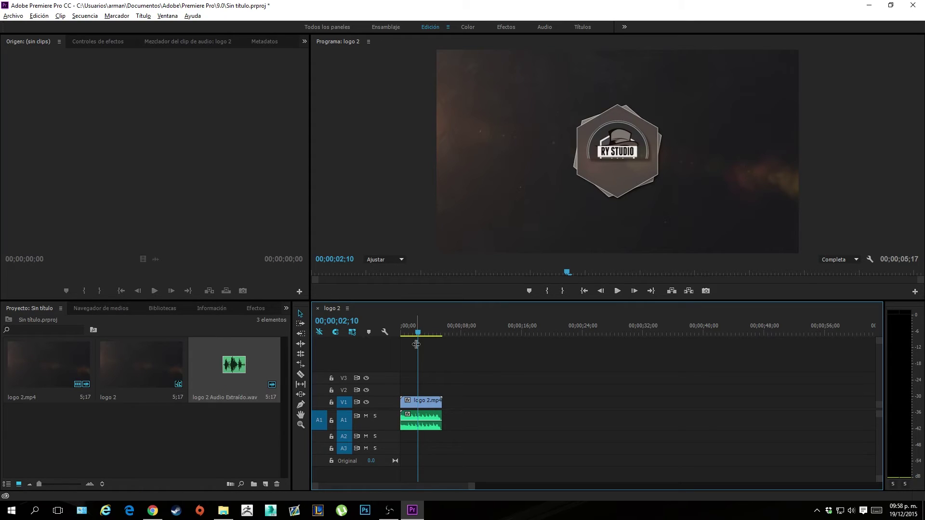
pyautogui.click(433, 402)
pyautogui.click(514, 377)
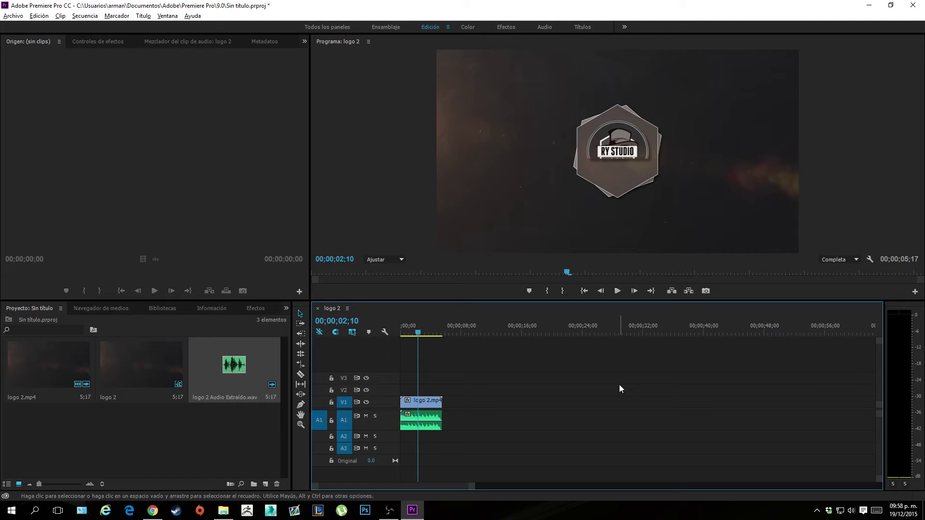
pyautogui.hotkey('ctrl', 'm')
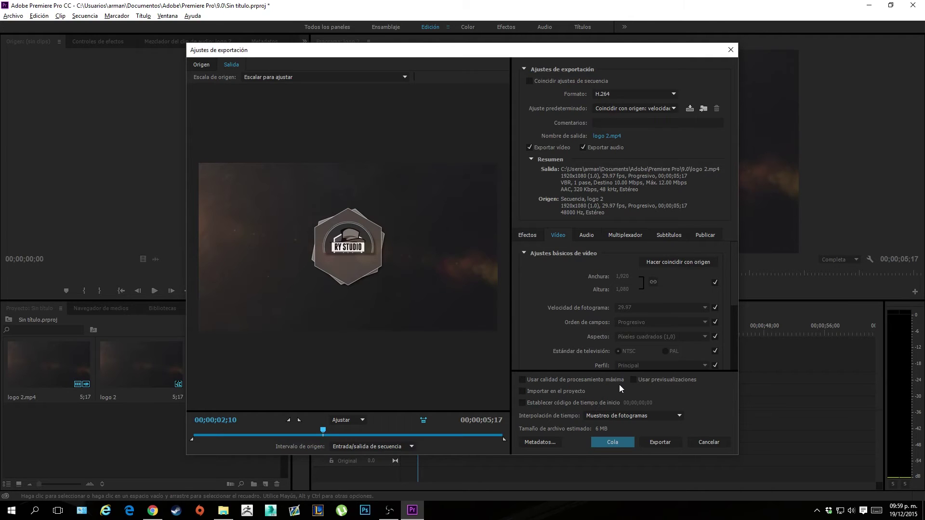
# Step: Queue the logo 2 H.264 export in Media Encoder and minimize Premiere
pyautogui.click(608, 443)
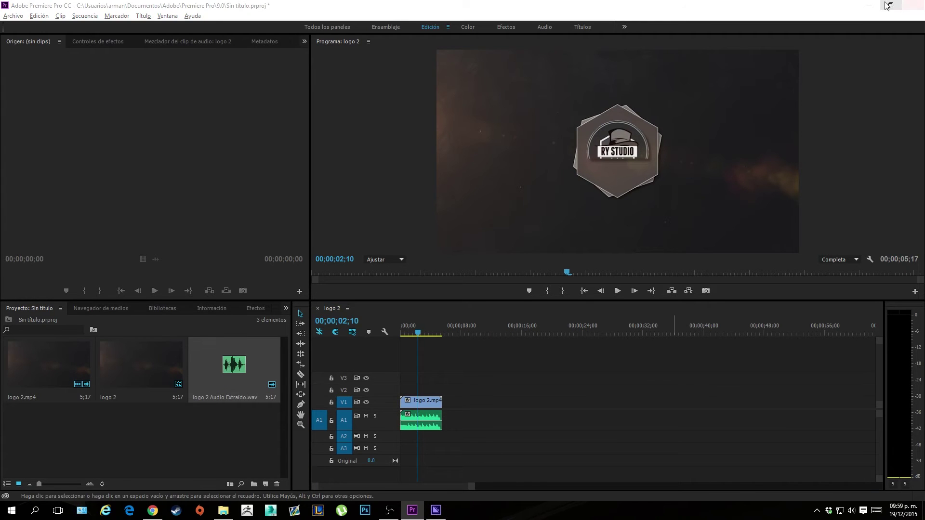
pyautogui.click(869, 5)
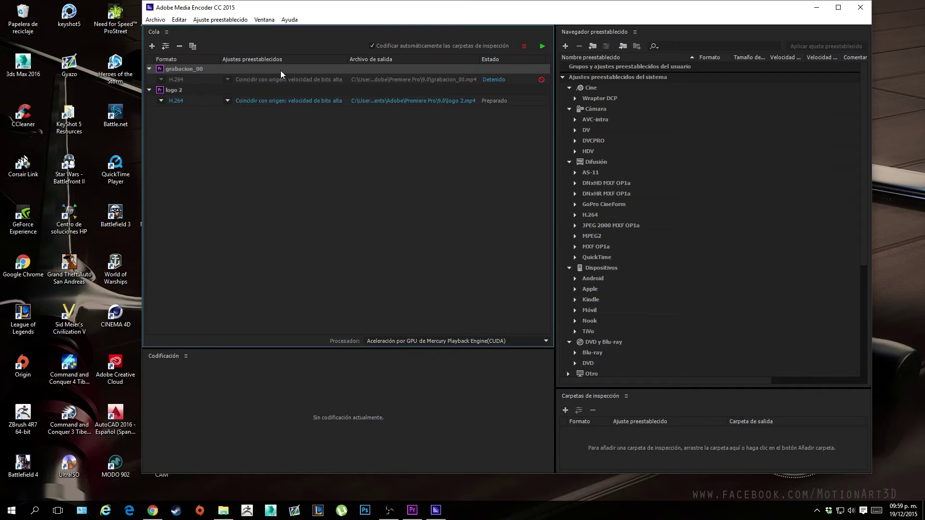
# Step: Delete the grabacion_00 job from the Media Encoder queue
pyautogui.press('Delete')
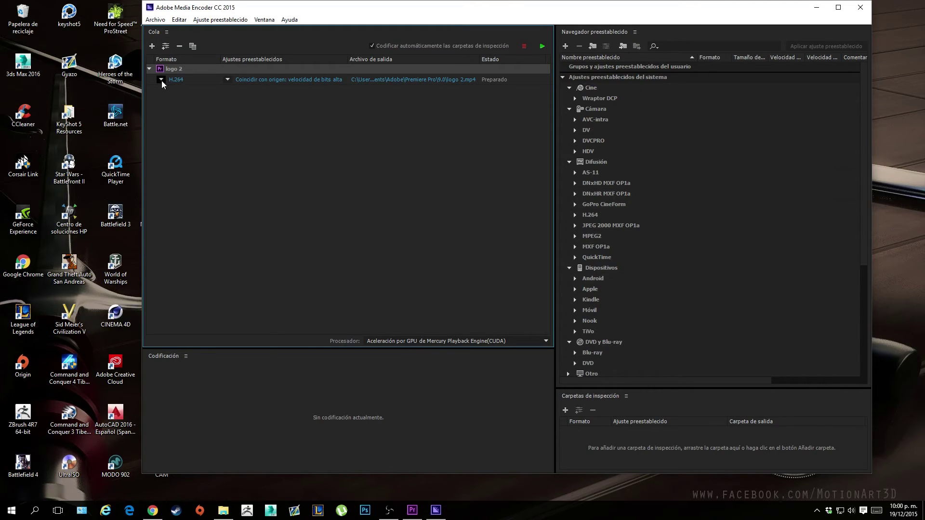
pyautogui.click(161, 79)
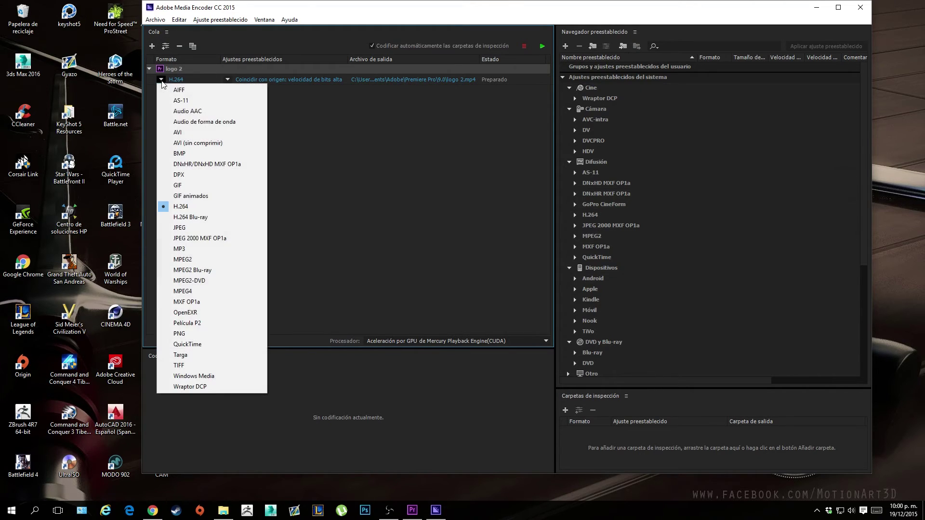
pyautogui.click(178, 134)
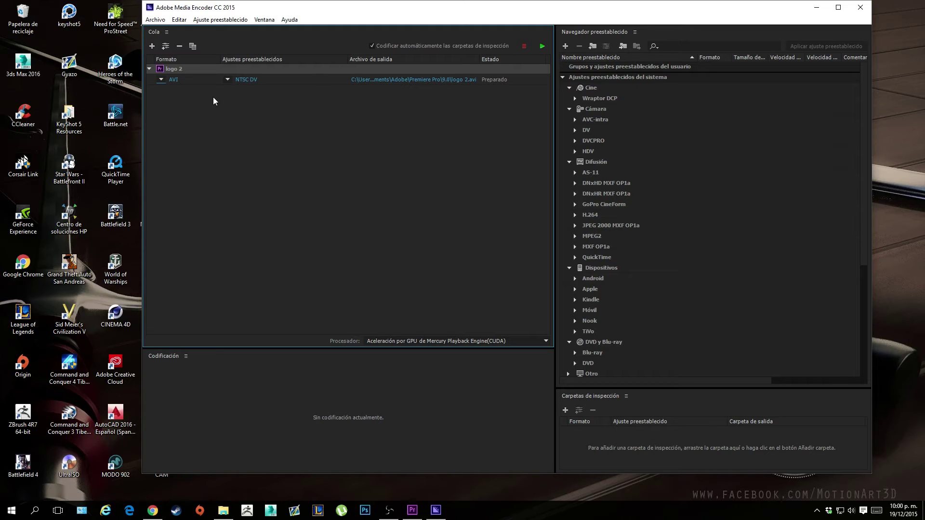
pyautogui.click(162, 81)
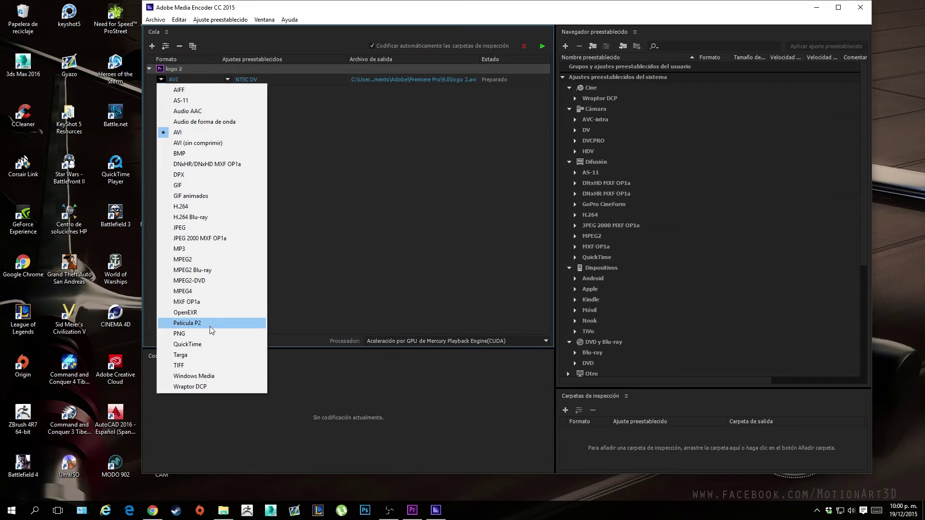
pyautogui.click(209, 262)
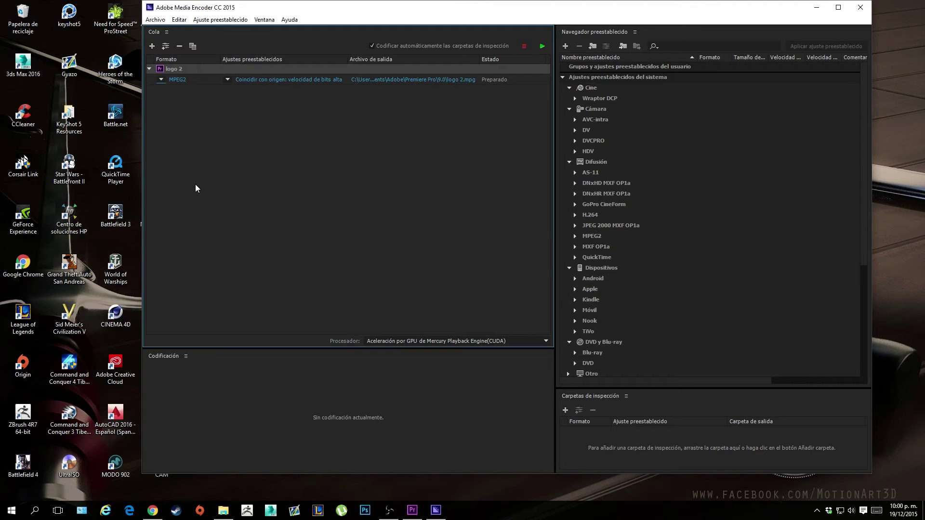
pyautogui.click(162, 80)
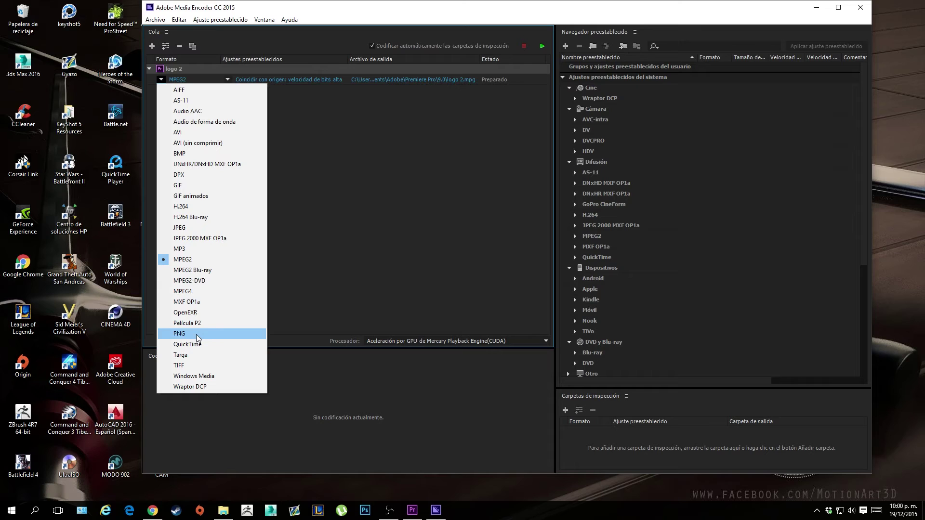
pyautogui.click(192, 210)
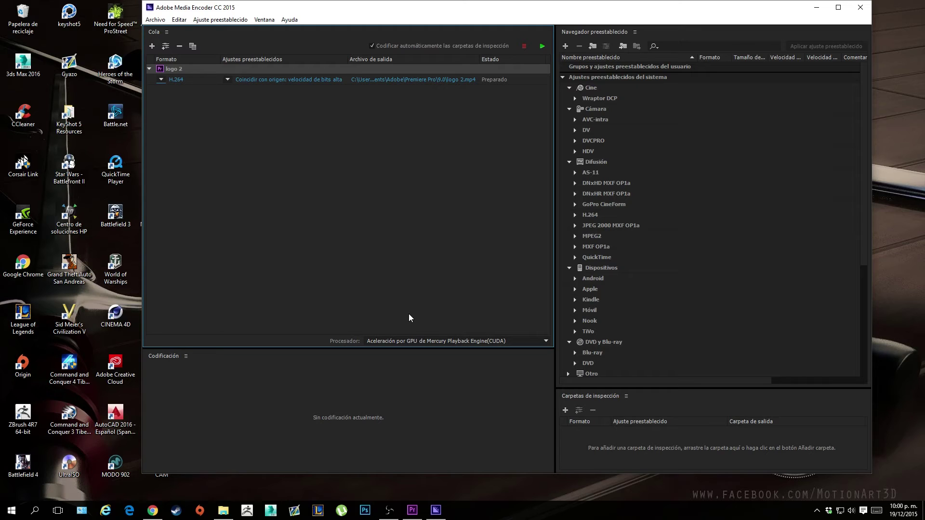
pyautogui.click(458, 340)
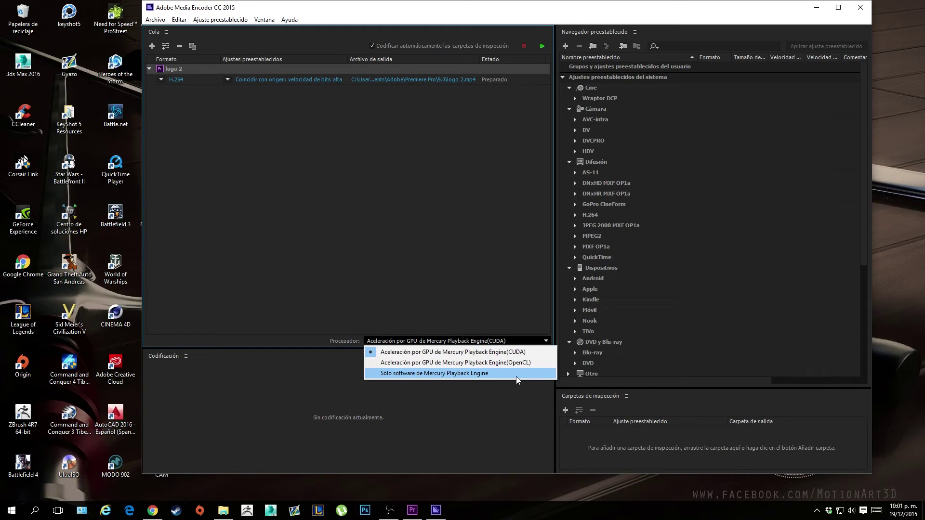
# Step: Keep CUDA, output logo 2.mp4 to the Desktop, render the queue, and close Media Encoder
pyautogui.click(400, 356)
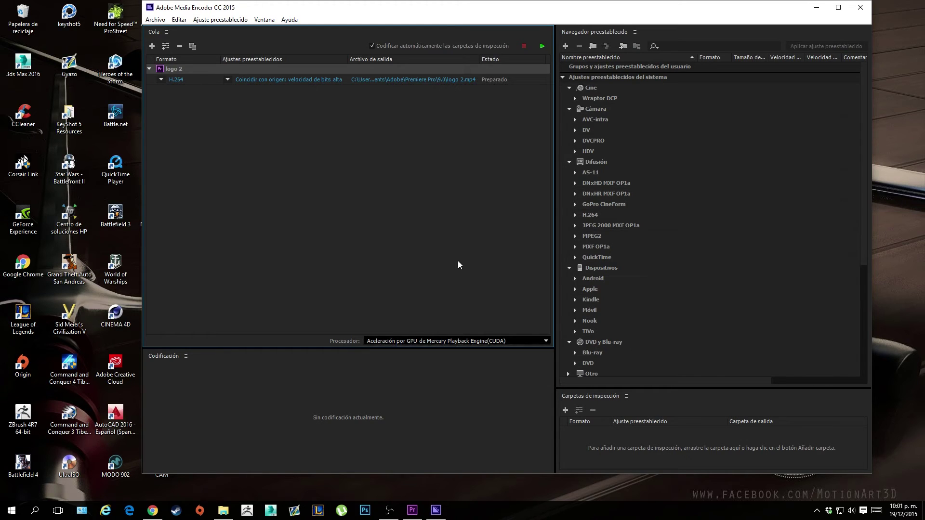
pyautogui.click(438, 81)
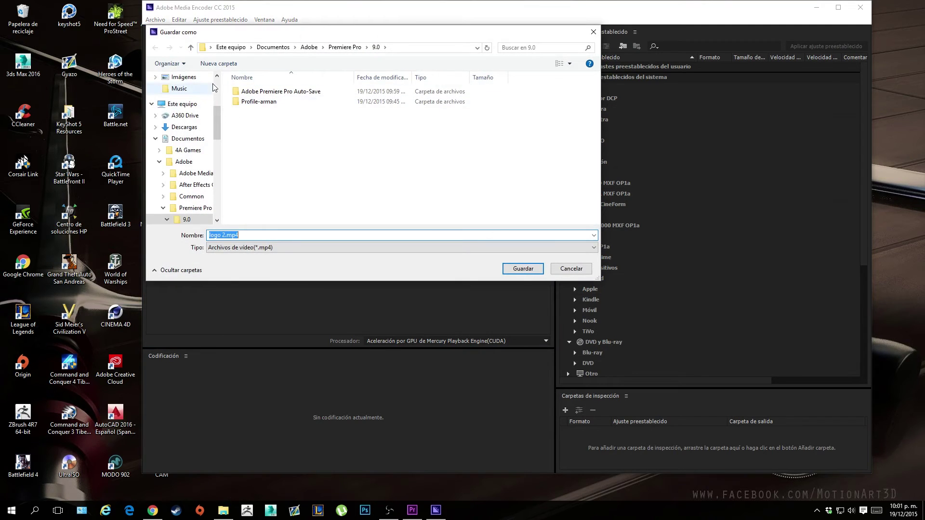
pyautogui.scroll(-5, 213, 86)
pyautogui.click(192, 99)
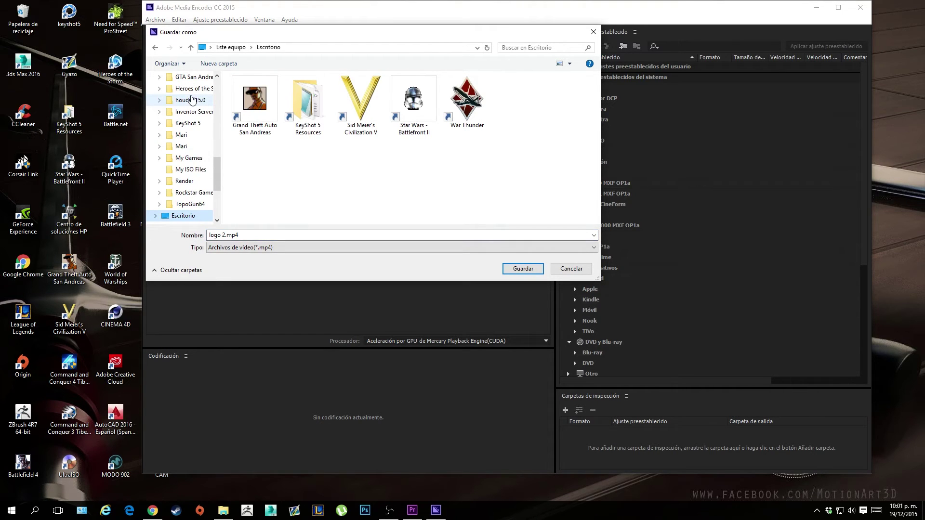
pyautogui.click(514, 271)
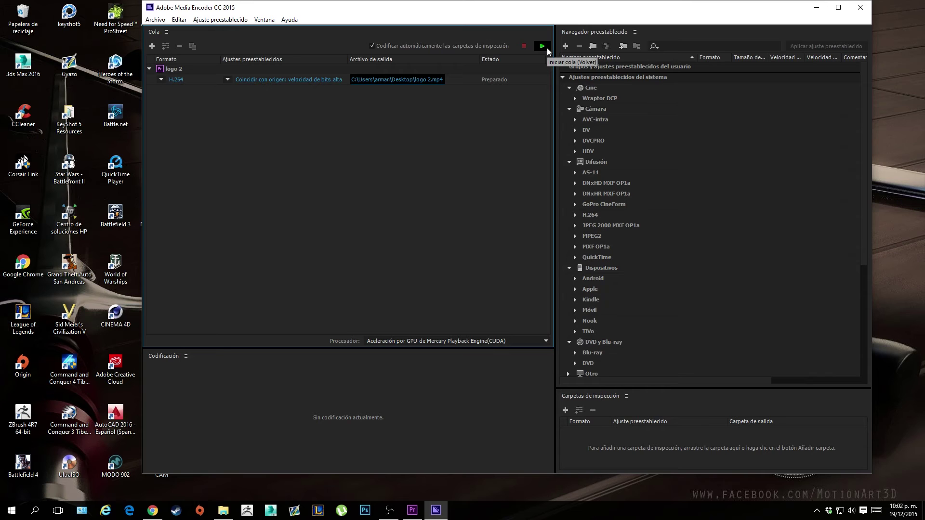
pyautogui.click(547, 48)
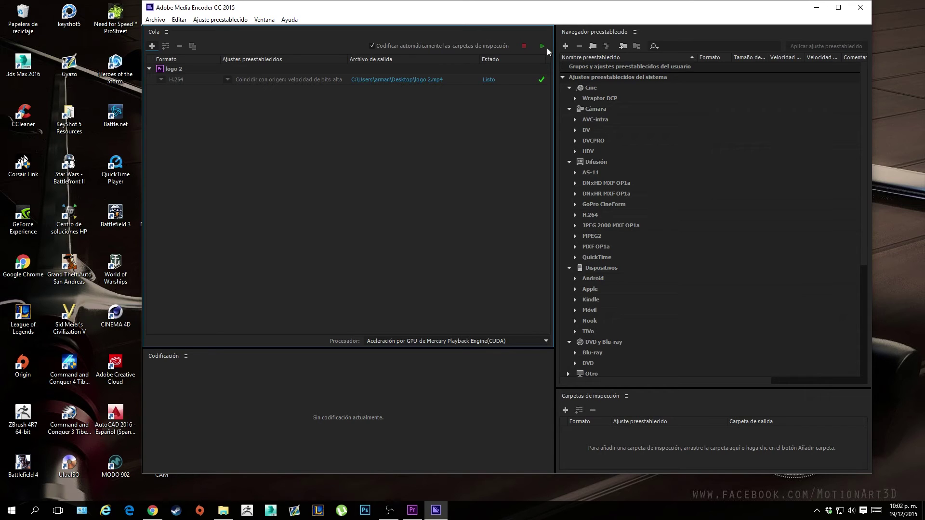
pyautogui.click(856, 8)
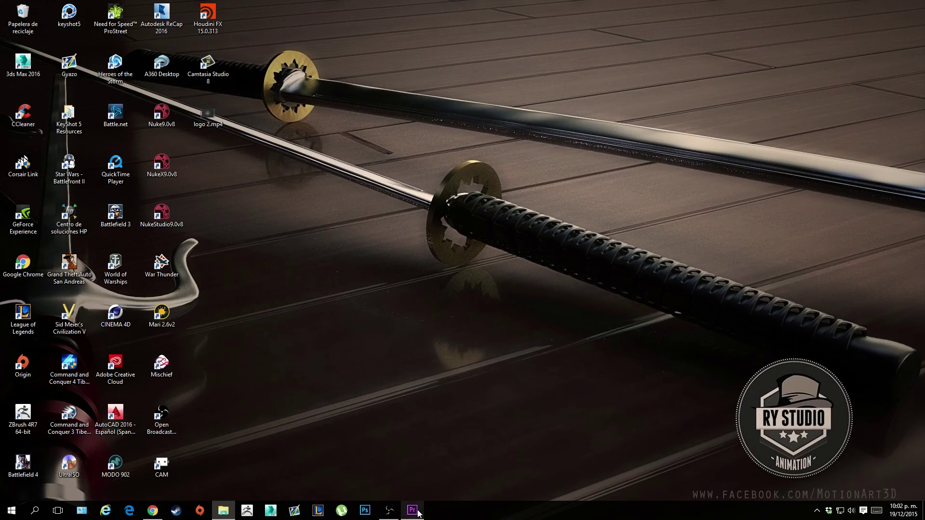
# Step: Back in Premiere, select the timeline clips with grabacion_00.mp4 following the logo intro on V1 and A2
pyautogui.click(412, 510)
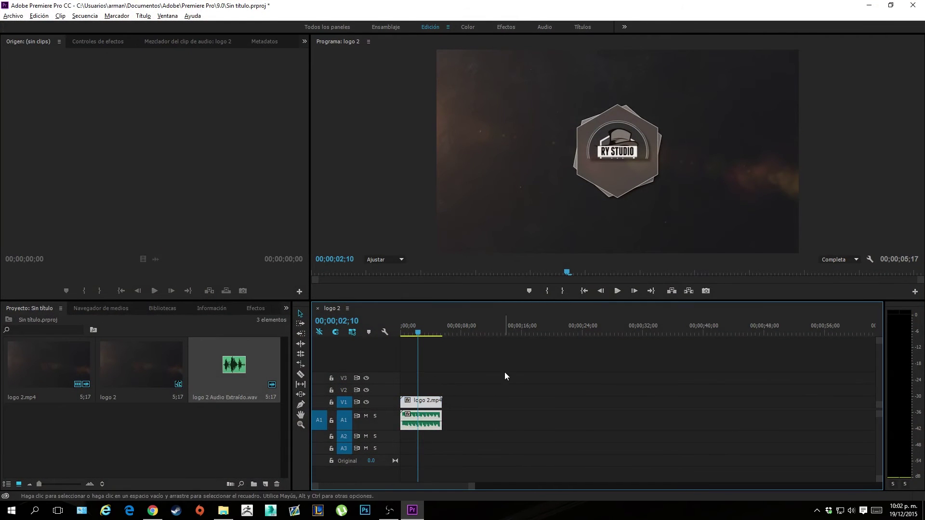
pyautogui.hotkey('ctrl', 'a')
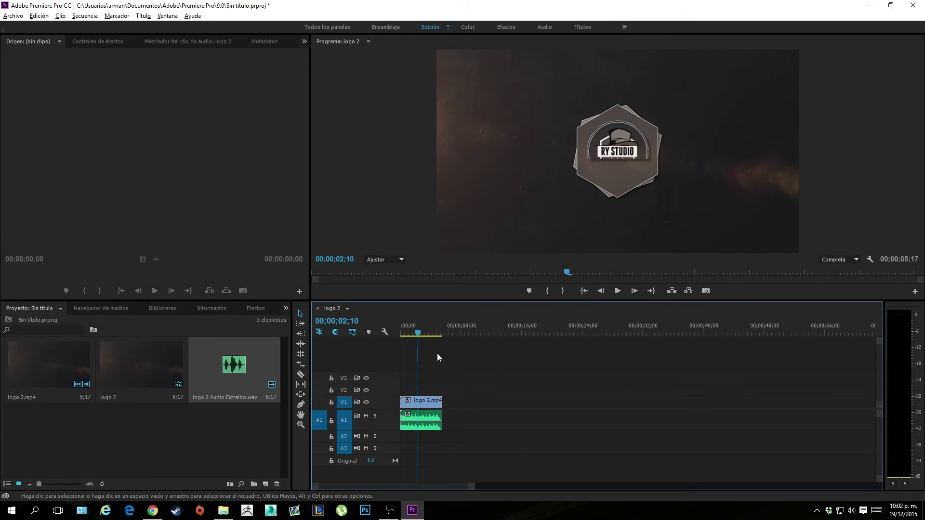
pyautogui.moveTo(814, 460)
pyautogui.mouseDown()
pyautogui.moveTo(406, 347)
pyautogui.moveTo(495, 399)
pyautogui.mouseUp()
pyautogui.scroll(-3, 547, 463)
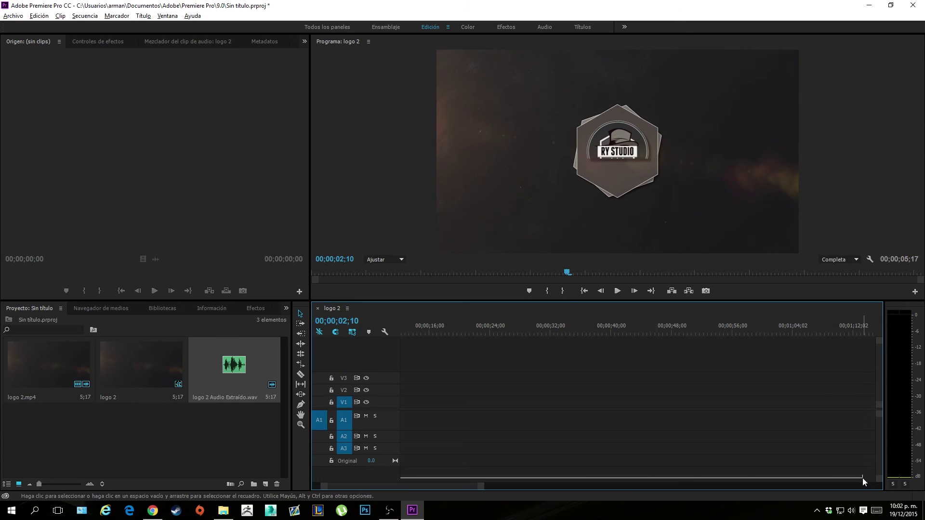
pyautogui.scroll(3, 421, 489)
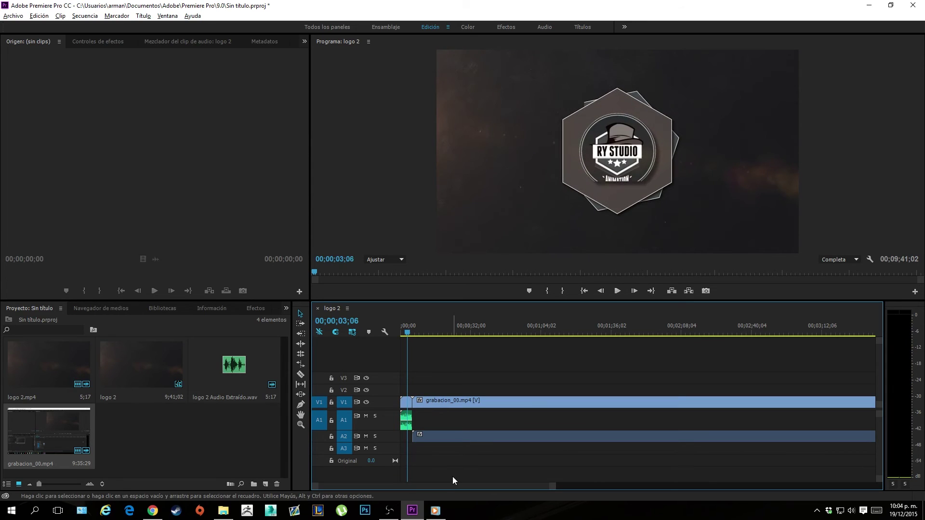
# Step: Move the playhead about 33 seconds in, make A2 taller to show its waveform, and bring up the media player
pyautogui.moveTo(407, 332); pyautogui.dragTo(476, 332)
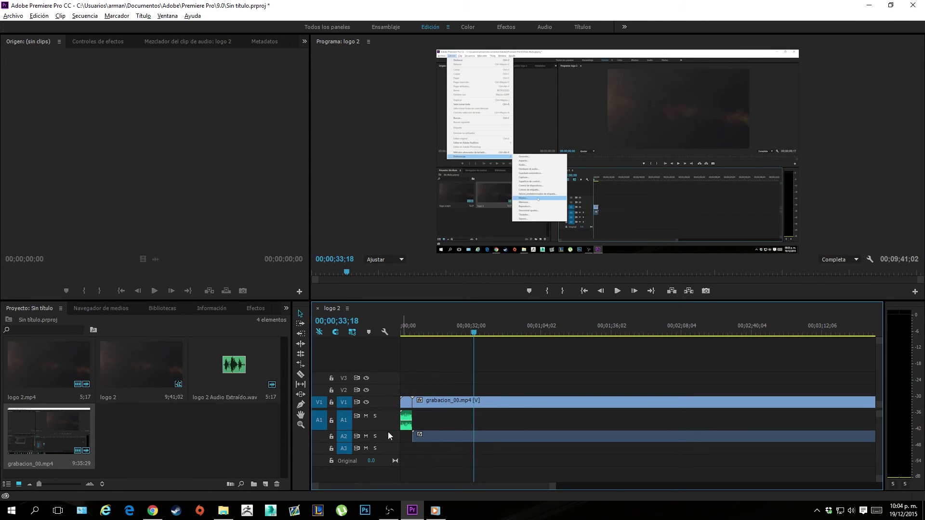
pyautogui.moveTo(372, 441); pyautogui.dragTo(372, 450)
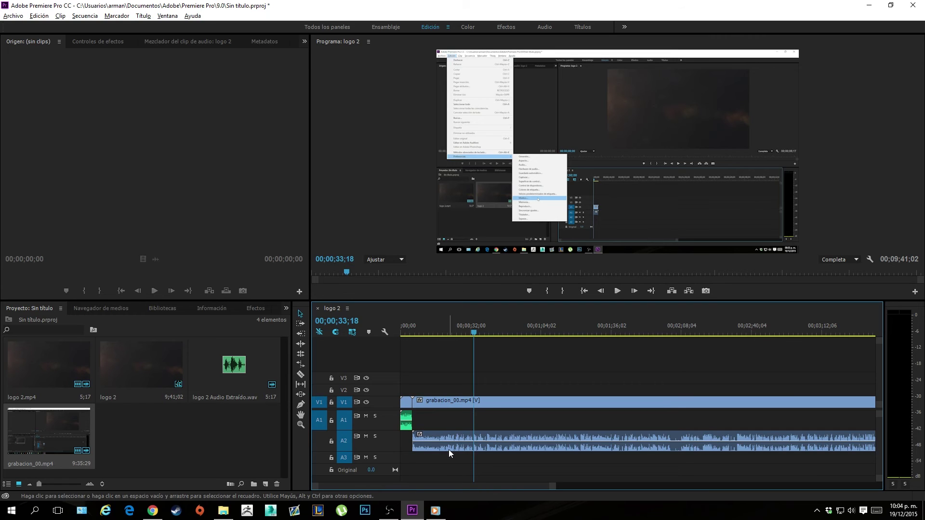
pyautogui.click(435, 510)
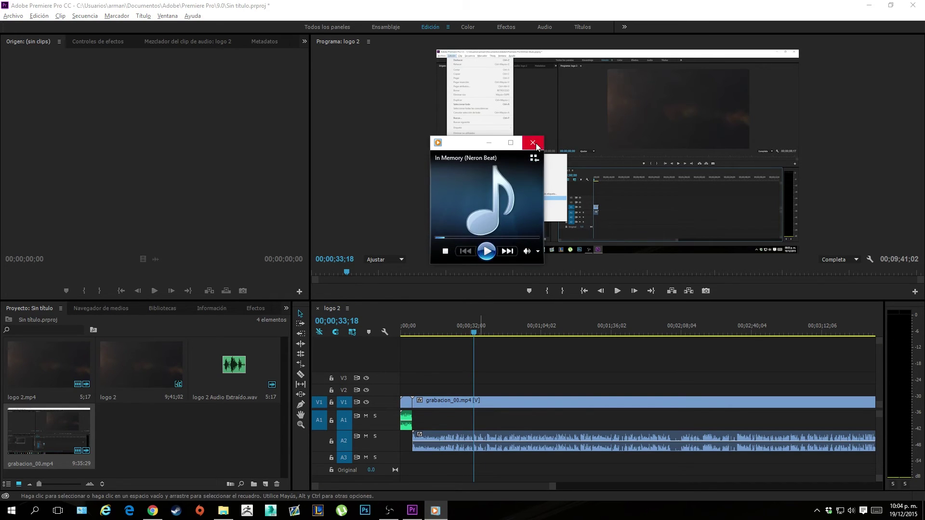
# Step: Import the In Memory (Neron Beat) mp3 from the HIP HOP folder and place it on track A3
pyautogui.click(533, 142)
pyautogui.click(223, 510)
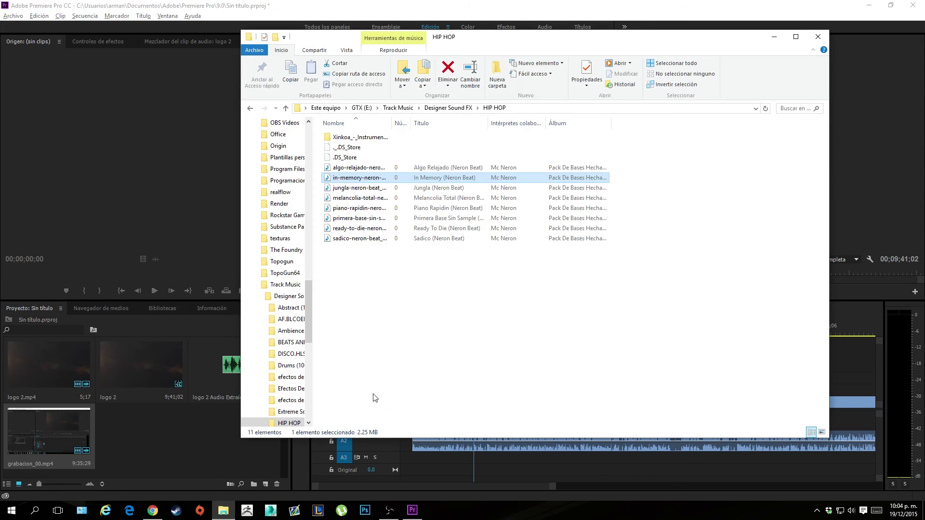
pyautogui.moveTo(338, 183); pyautogui.dragTo(180, 453)
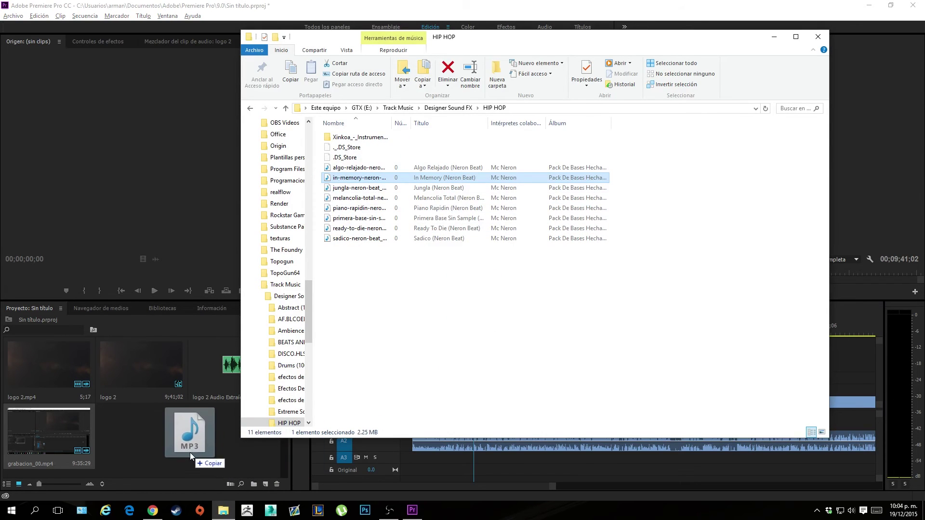
pyautogui.click(226, 455)
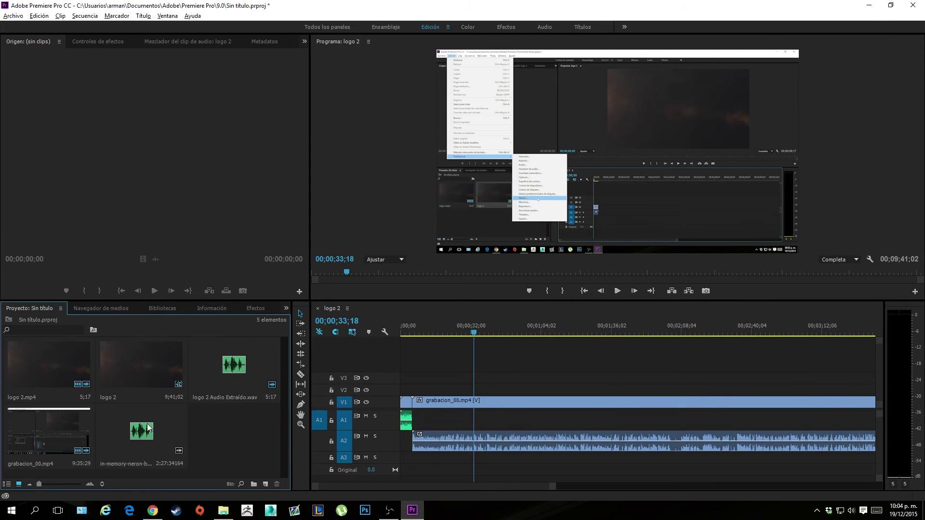
pyautogui.moveTo(151, 438); pyautogui.dragTo(416, 464)
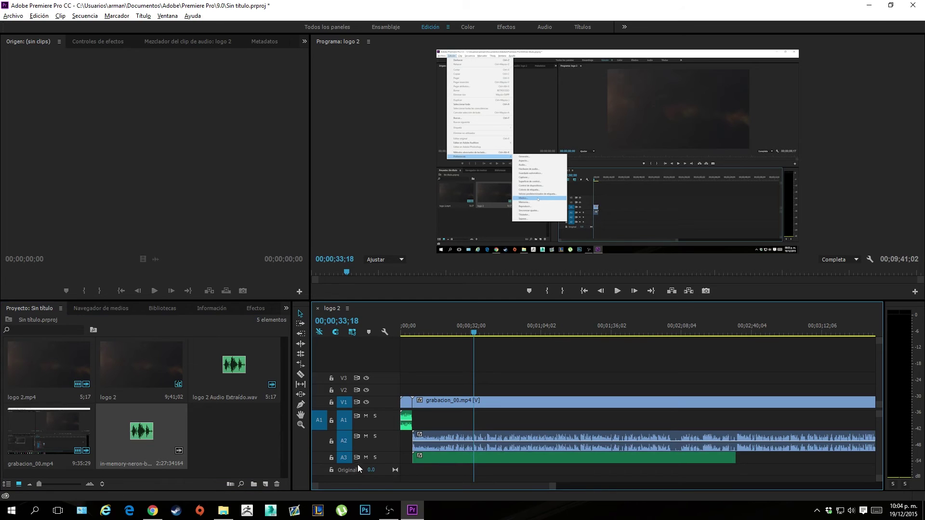
# Step: Heighten track A3 so the In Memory (Neron Beat) waveform is fully visible
pyautogui.moveTo(358, 466); pyautogui.dragTo(358, 473)
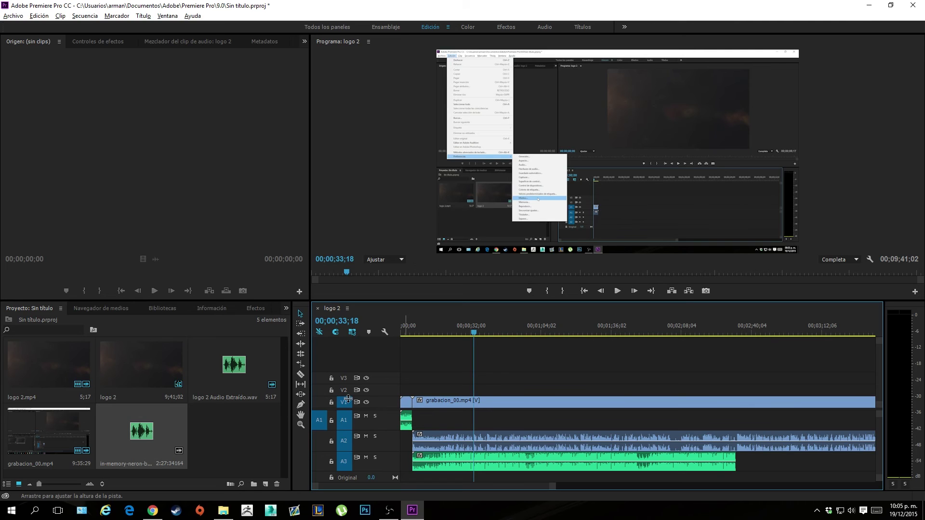
# Step: Route the source audio to A3, add one new audio track, and collapse A3 to compact height
pyautogui.rightClick(349, 465)
pyautogui.click(304, 465)
pyautogui.click(319, 461)
pyautogui.rightClick(377, 467)
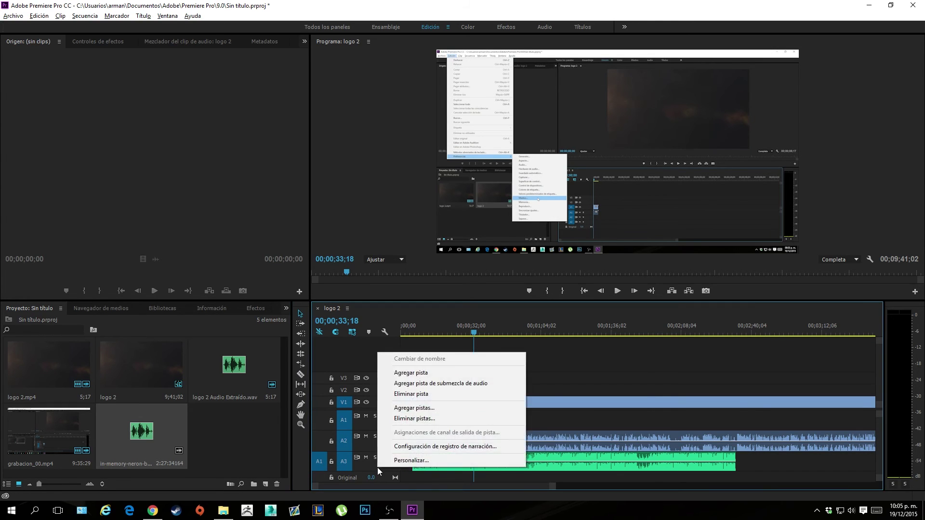
pyautogui.click(420, 373)
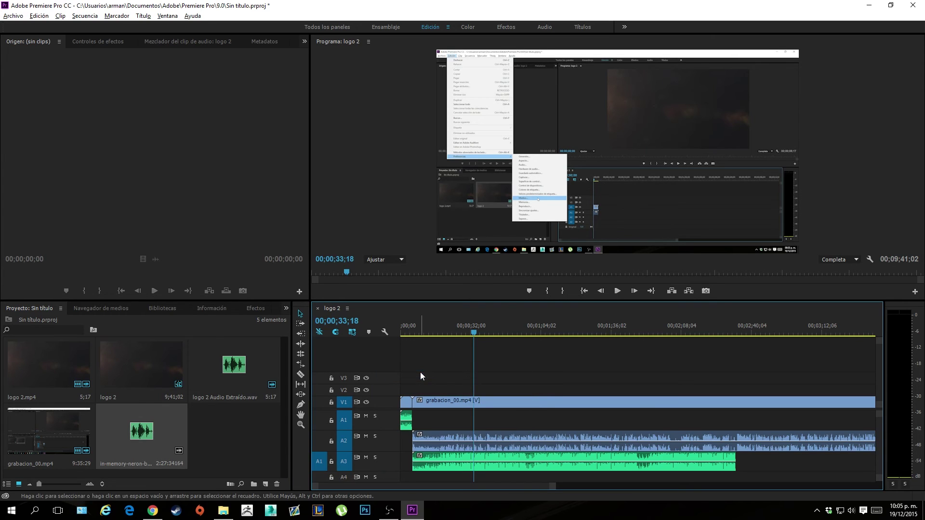
pyautogui.doubleClick(383, 457)
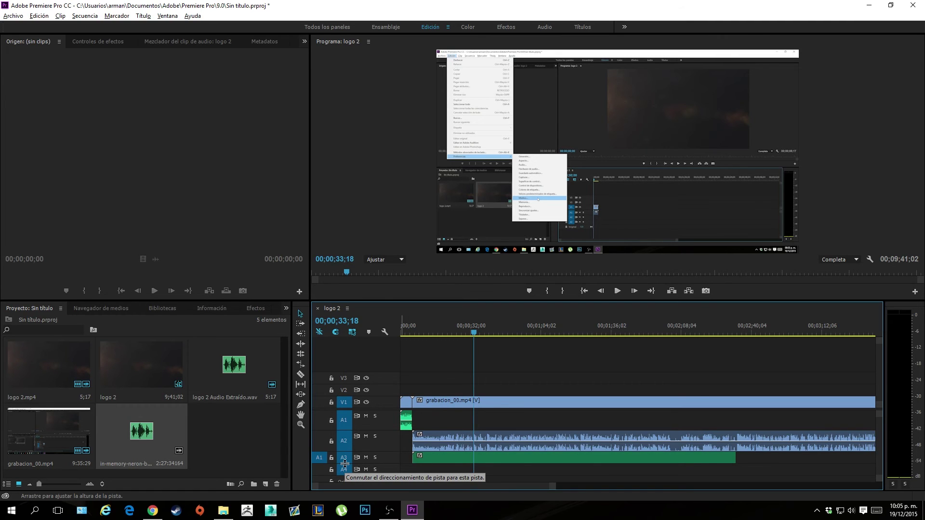
# Step: Add more tracks with Agregar pistas, re-patch source audio to A1, and show the audio clip mixer
pyautogui.rightClick(341, 364)
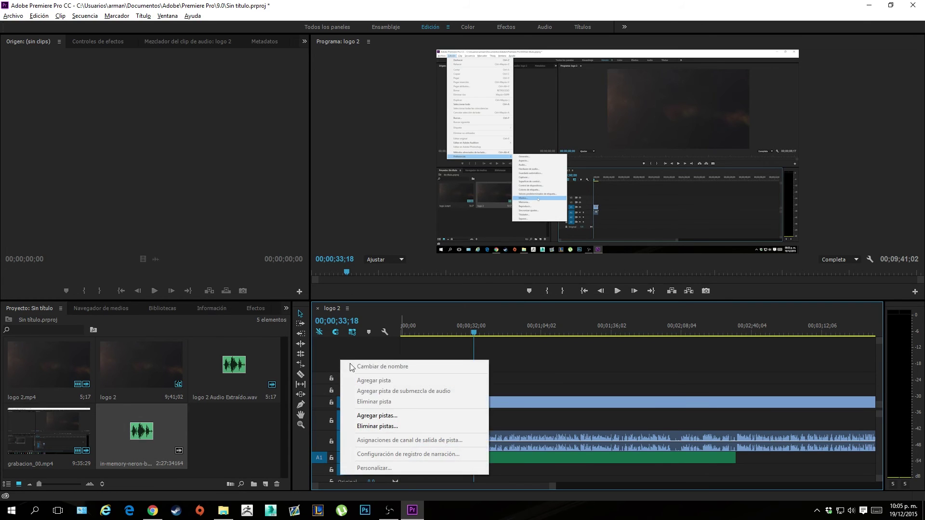
pyautogui.click(421, 415)
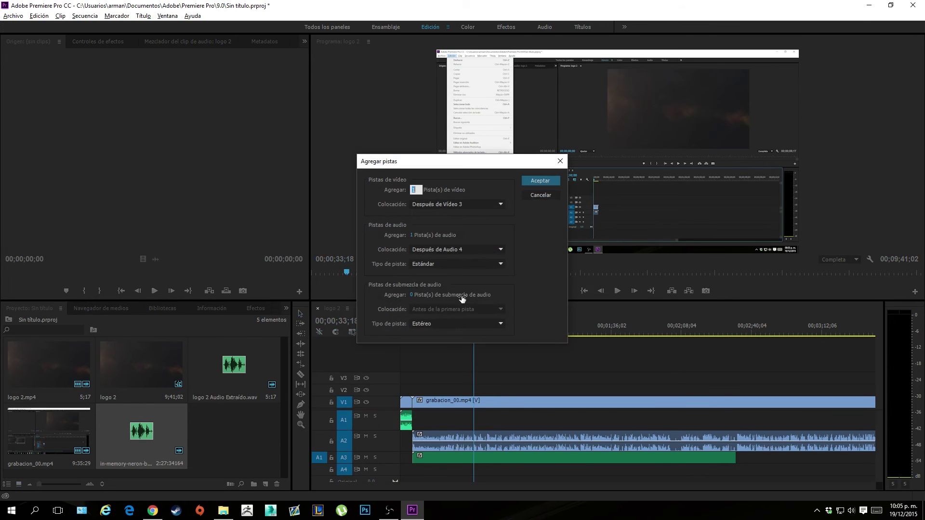
pyautogui.press('Return')
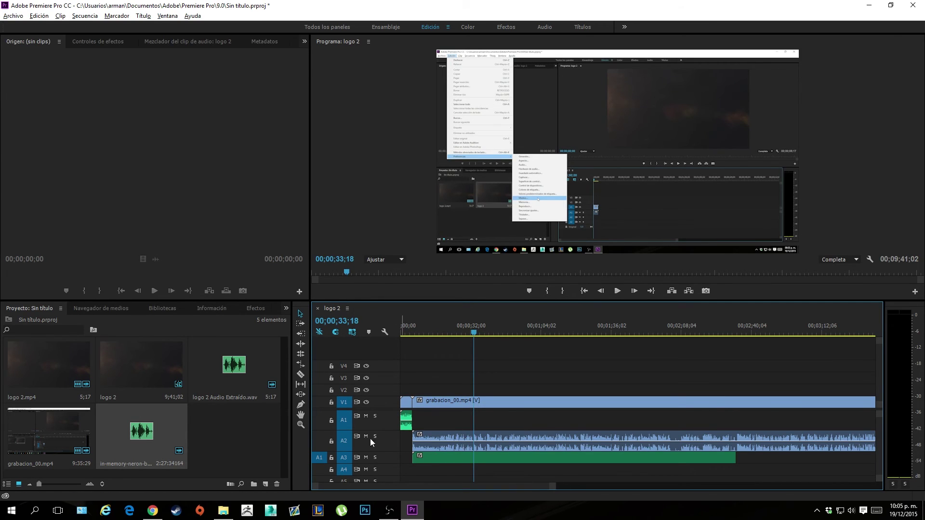
pyautogui.click(319, 420)
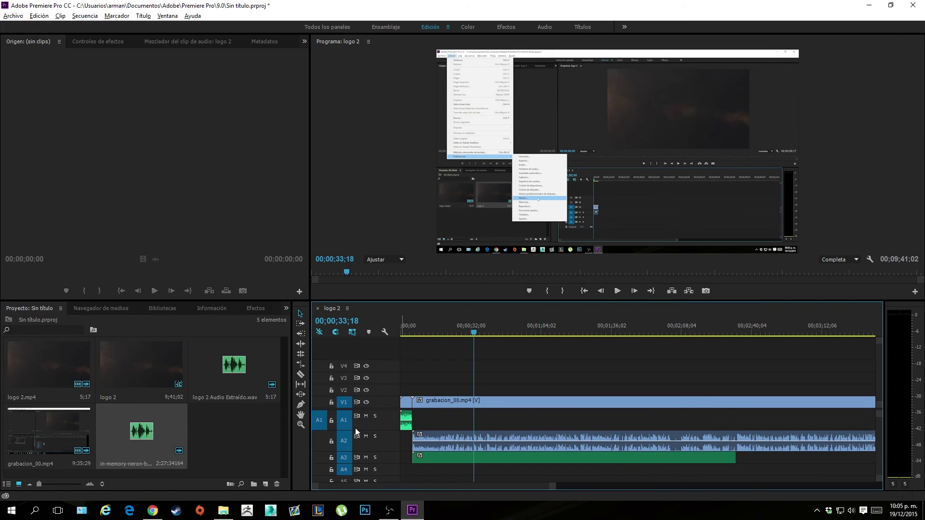
pyautogui.click(183, 41)
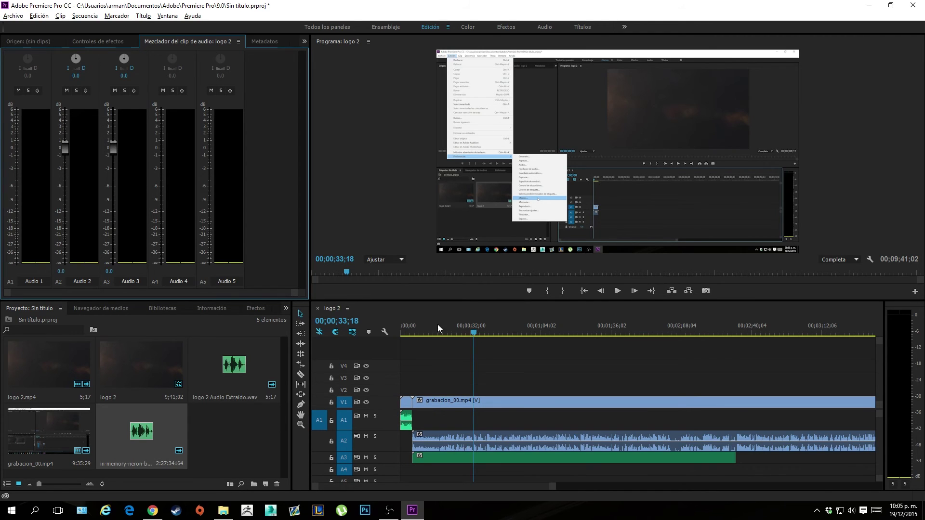
# Step: Rewind the playhead to 00;00;00;00 and play the logo intro, stopping and resuming several times
pyautogui.moveTo(474, 332); pyautogui.dragTo(392, 331)
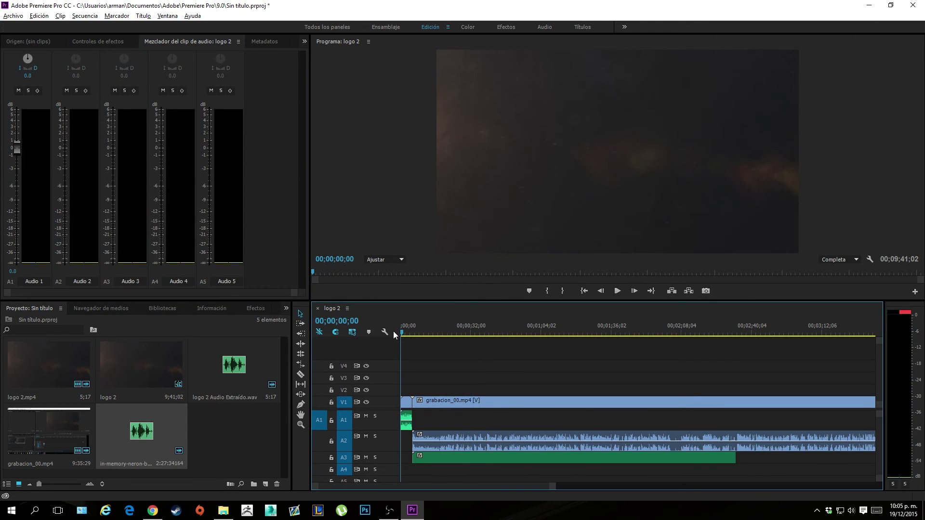
pyautogui.press('space')
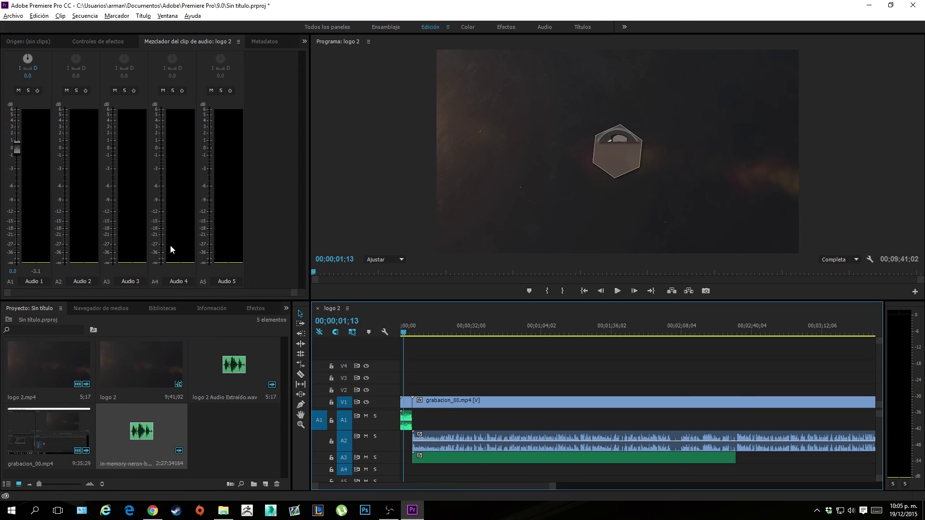
pyautogui.press('space')
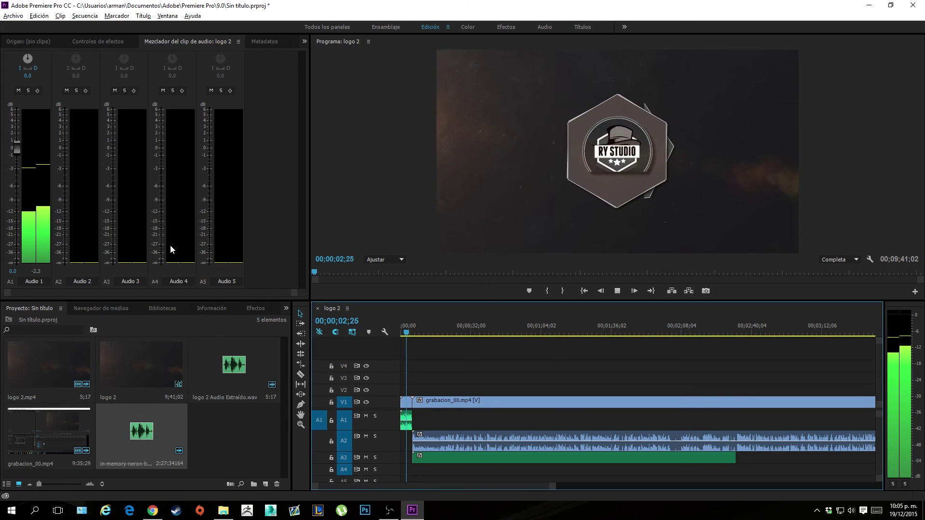
pyautogui.press('space')
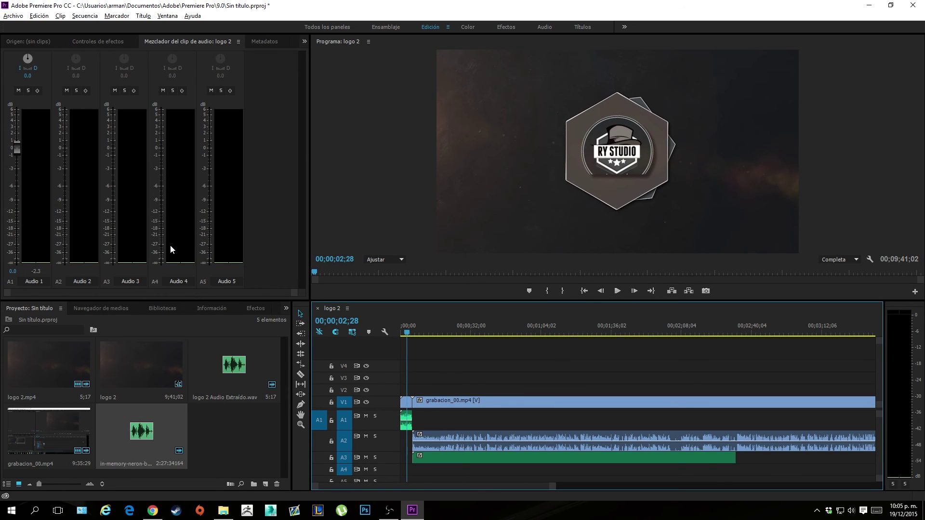
pyautogui.press('space')
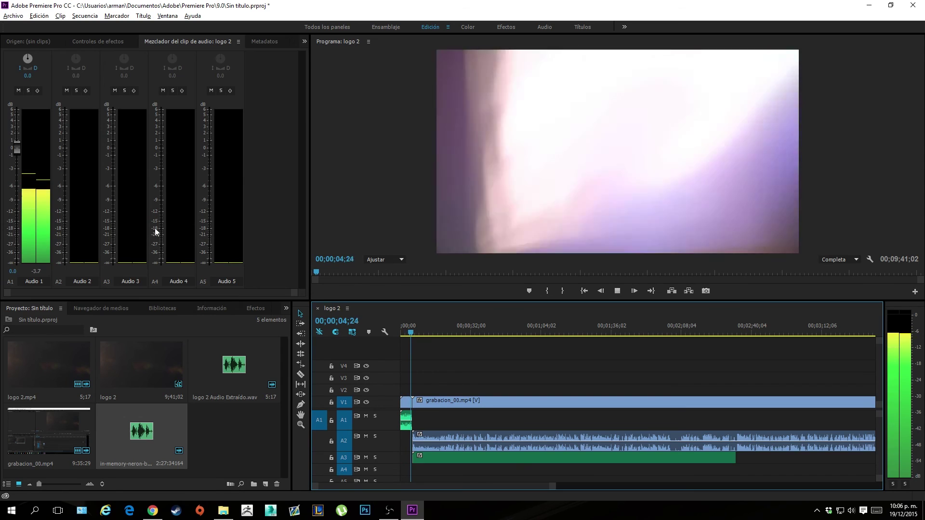
pyautogui.press('space')
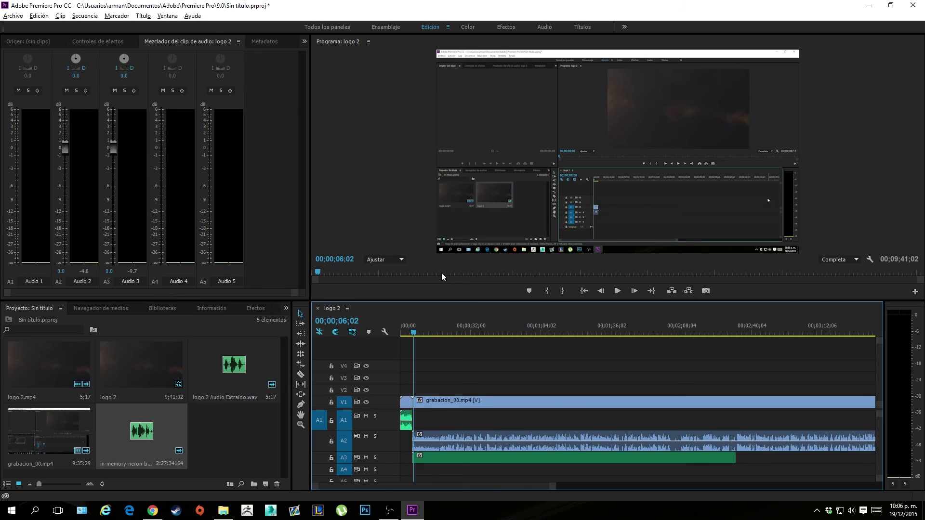
pyautogui.press('space')
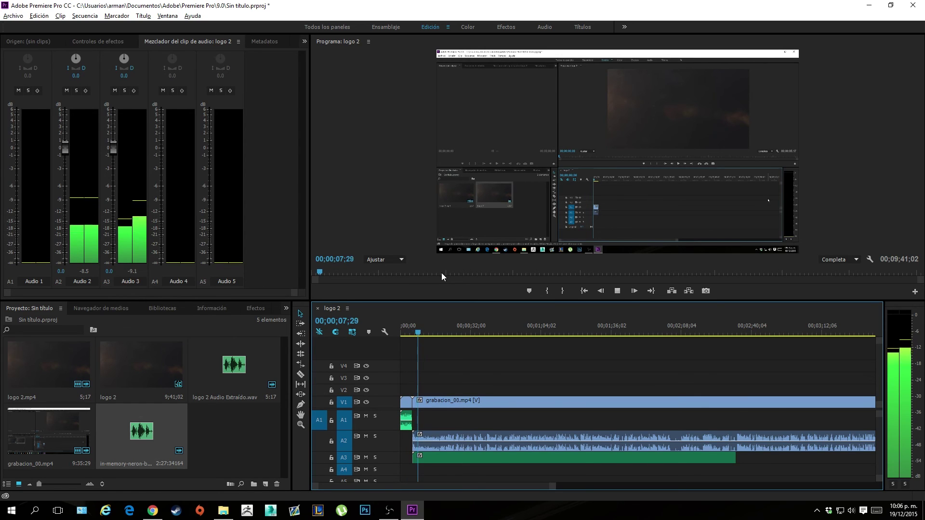
pyautogui.press('space')
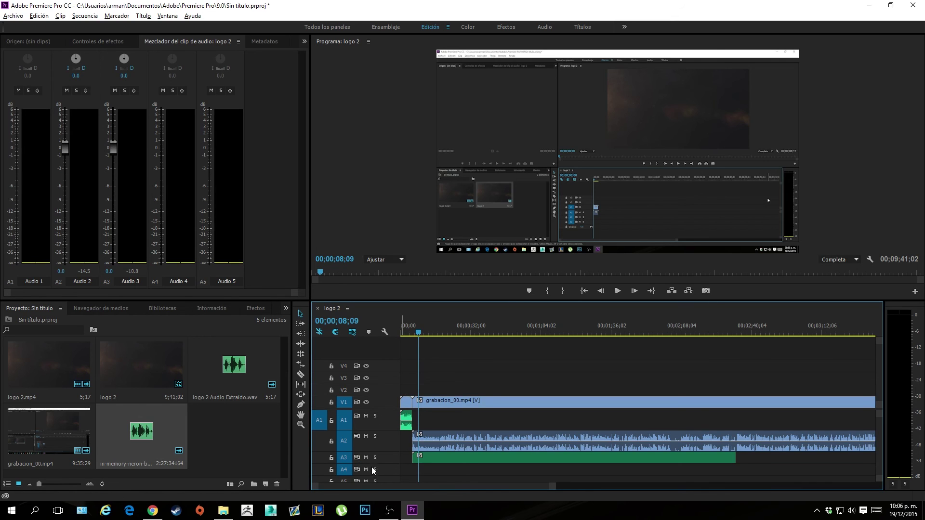
# Step: Expand A3 and, during playback, adjust the Audio 3 fader until it settles around -16 dB
pyautogui.moveTo(372, 463); pyautogui.dragTo(373, 474)
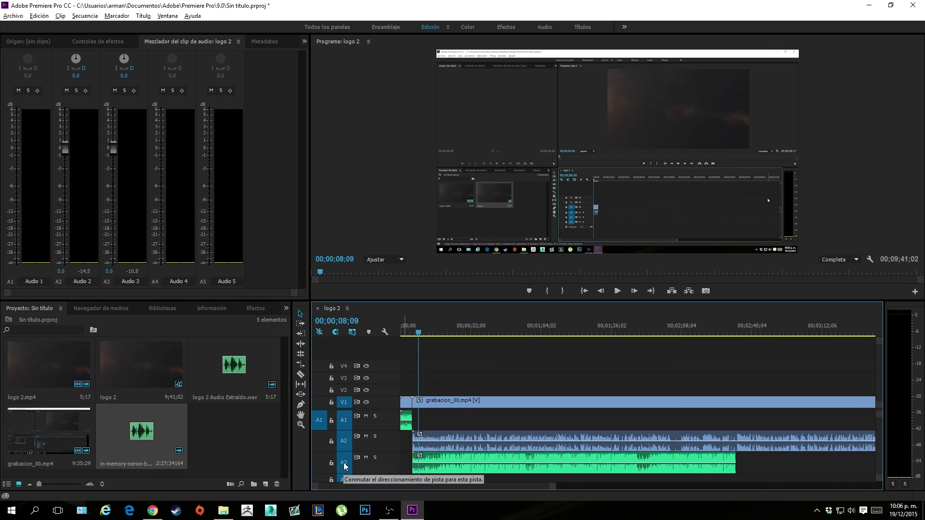
pyautogui.moveTo(112, 148); pyautogui.dragTo(113, 189)
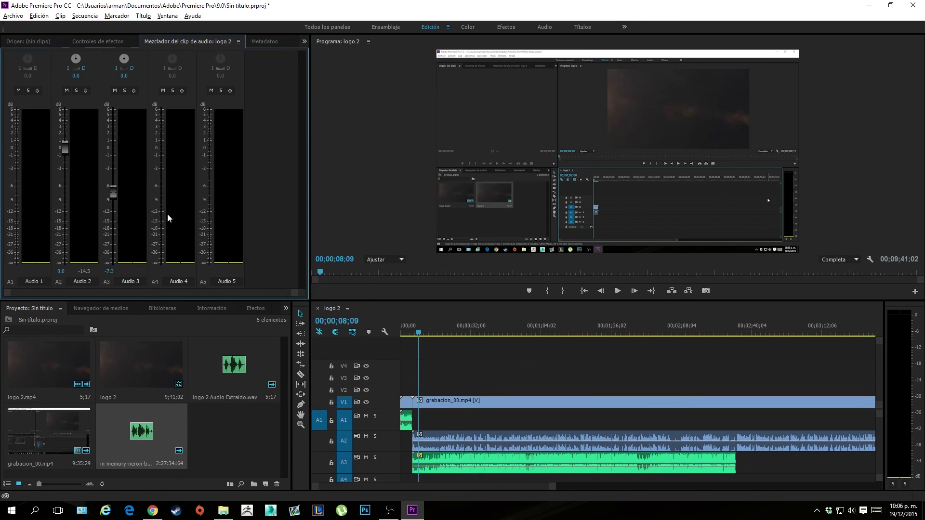
pyautogui.press('space')
pyautogui.moveTo(115, 198); pyautogui.dragTo(114, 124)
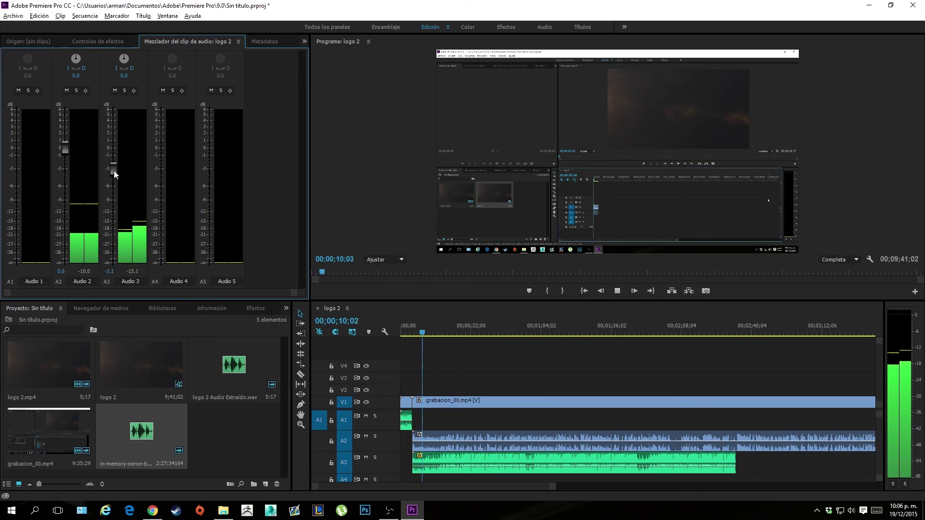
pyautogui.moveTo(111, 121); pyautogui.dragTo(107, 208)
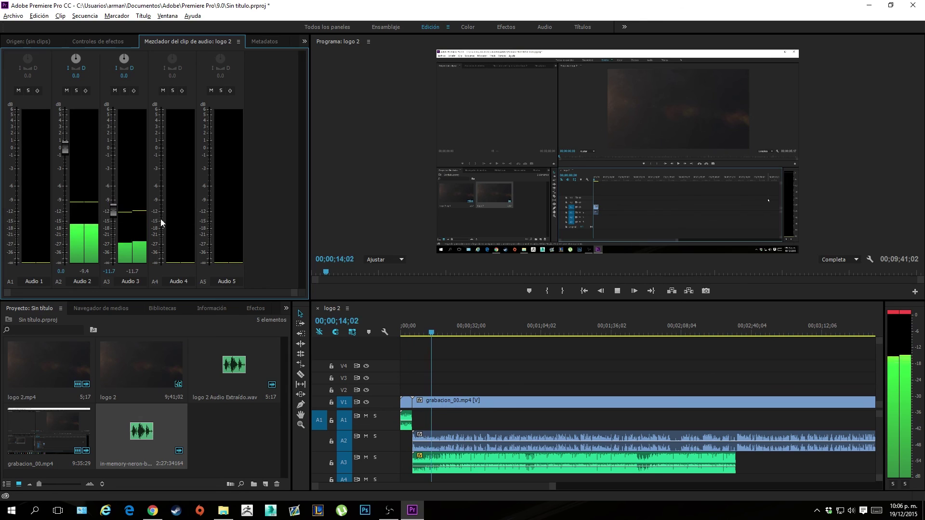
pyautogui.moveTo(107, 208); pyautogui.dragTo(114, 233)
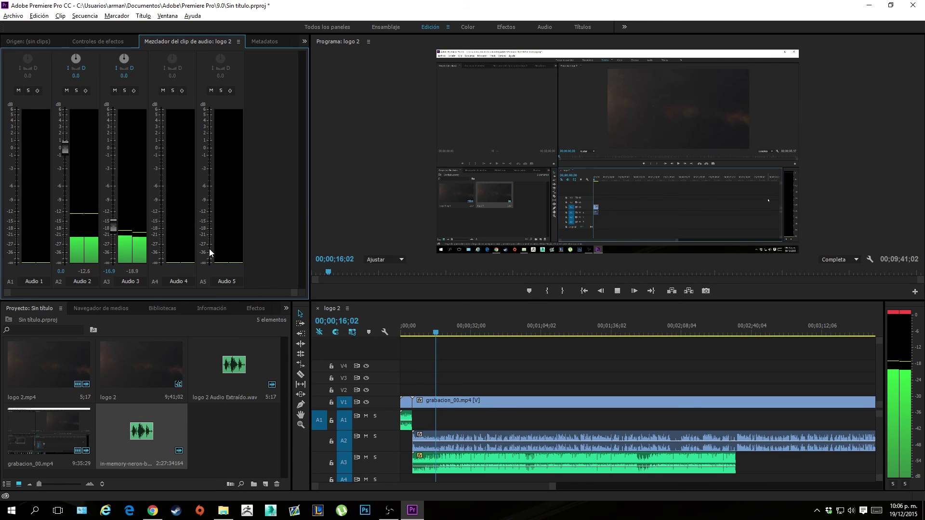
pyautogui.press('space')
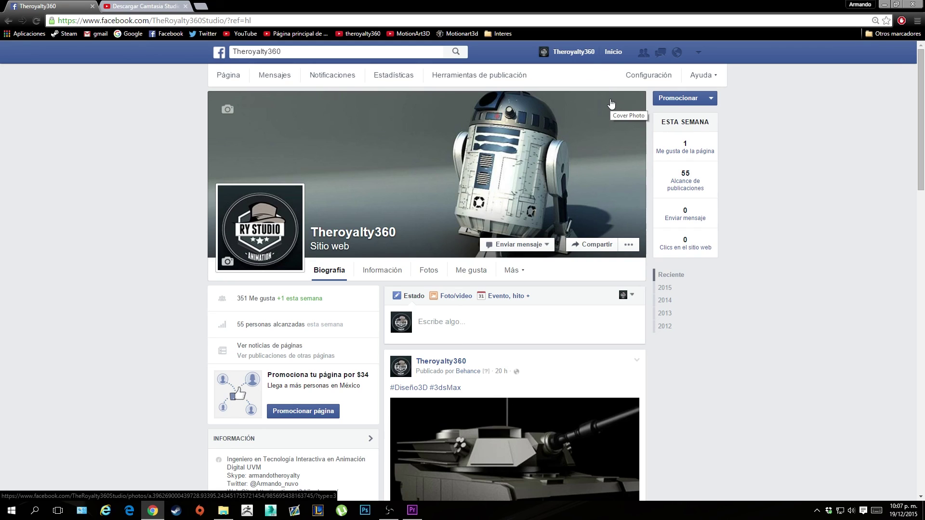
# Step: Scroll the studio's Facebook feed to the M1 Abrams post and open its Behance link
pyautogui.scroll(-2, 611, 103)
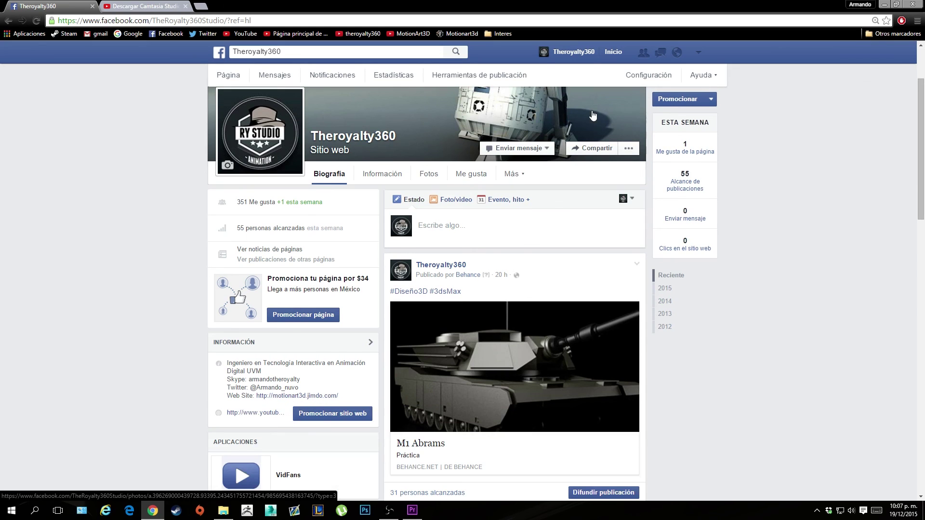
pyautogui.scroll(-5, 609, 120)
pyautogui.scroll(-3, 609, 122)
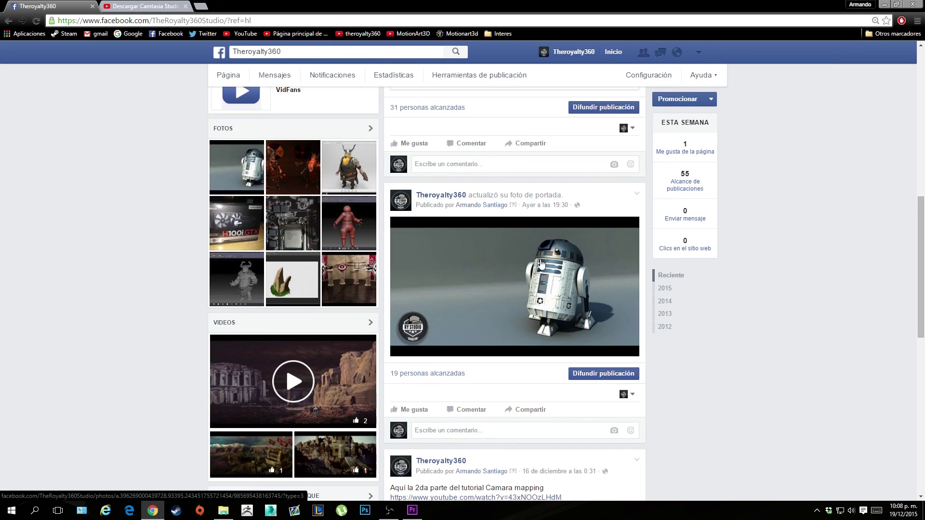
pyautogui.scroll(-4, 541, 263)
pyautogui.scroll(7, 489, 258)
pyautogui.scroll(2, 491, 246)
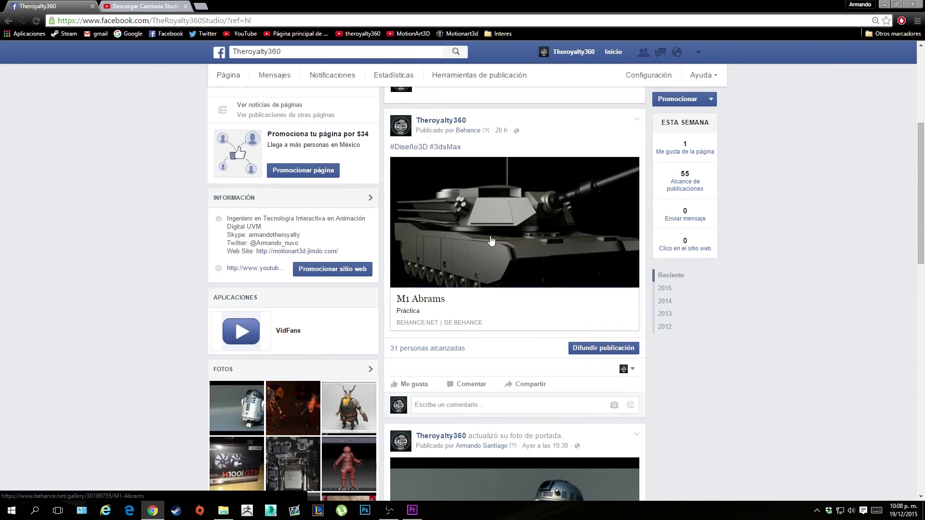
pyautogui.click(491, 241)
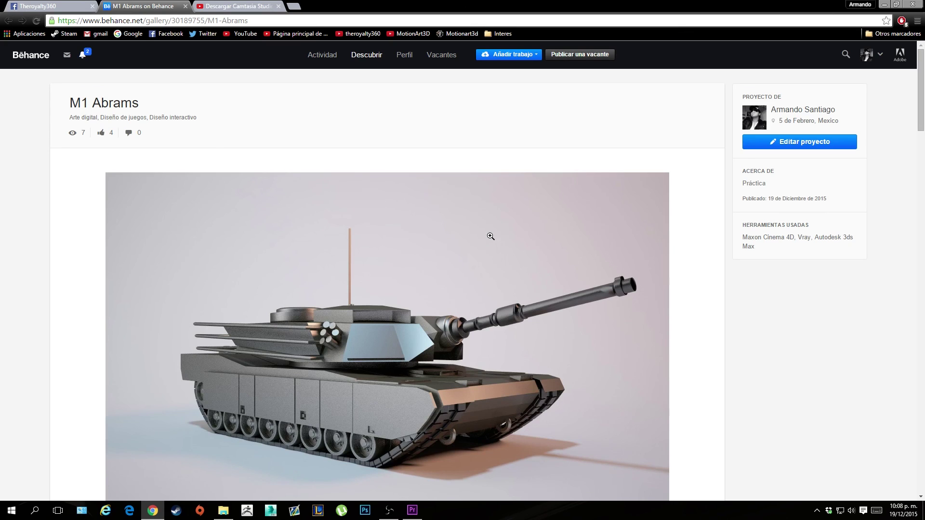
# Step: Go to your own Behance profile through Mi perfil in the avatar menu
pyautogui.moveTo(867, 54)
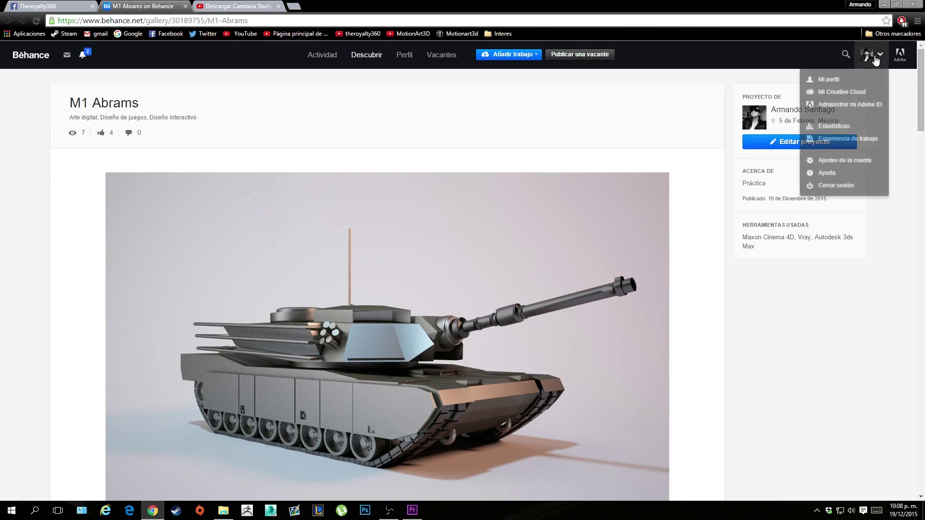
pyautogui.click(843, 79)
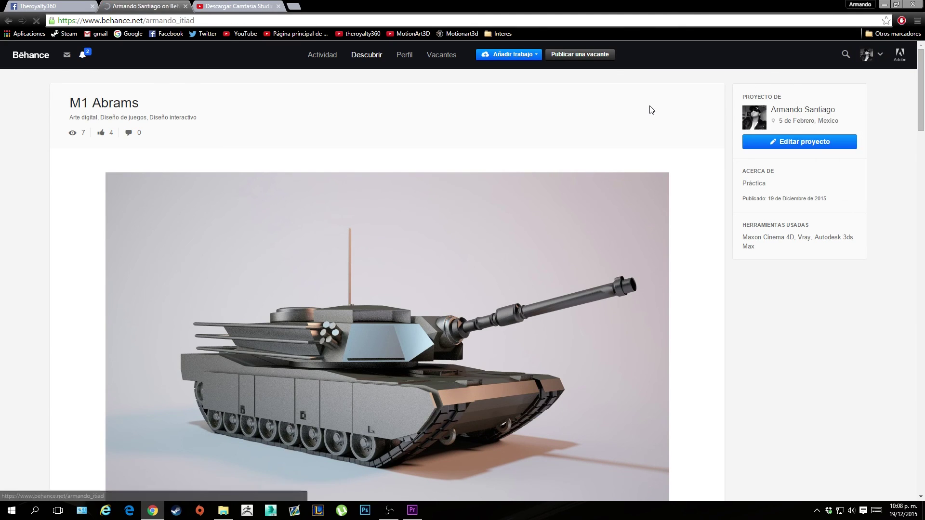